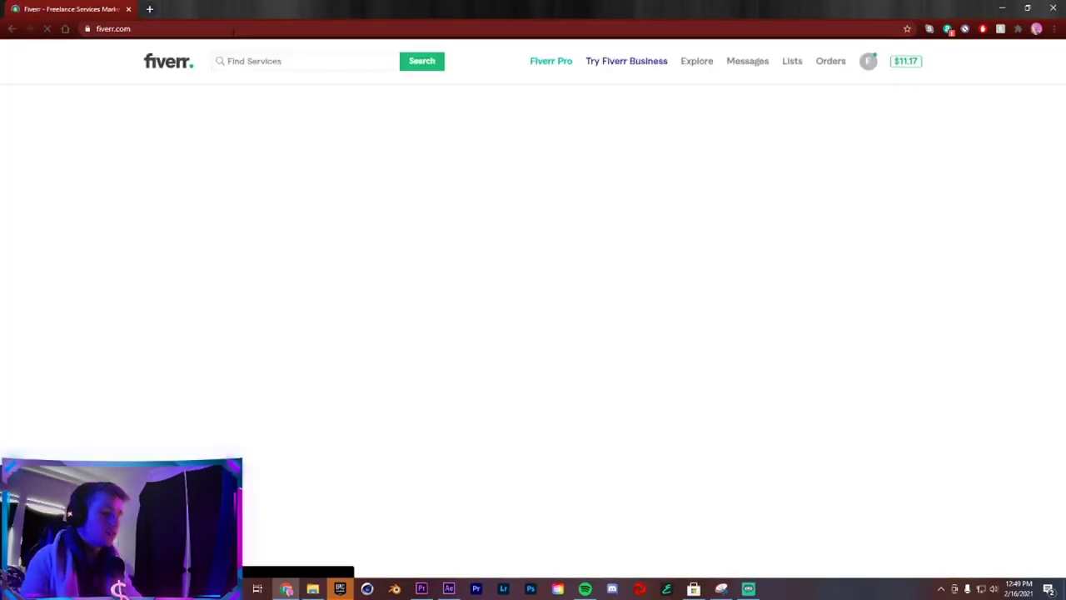
# - Search Fiverr for 'voice tags'
pyautogui.click(271, 62)
pyautogui.write('voice')
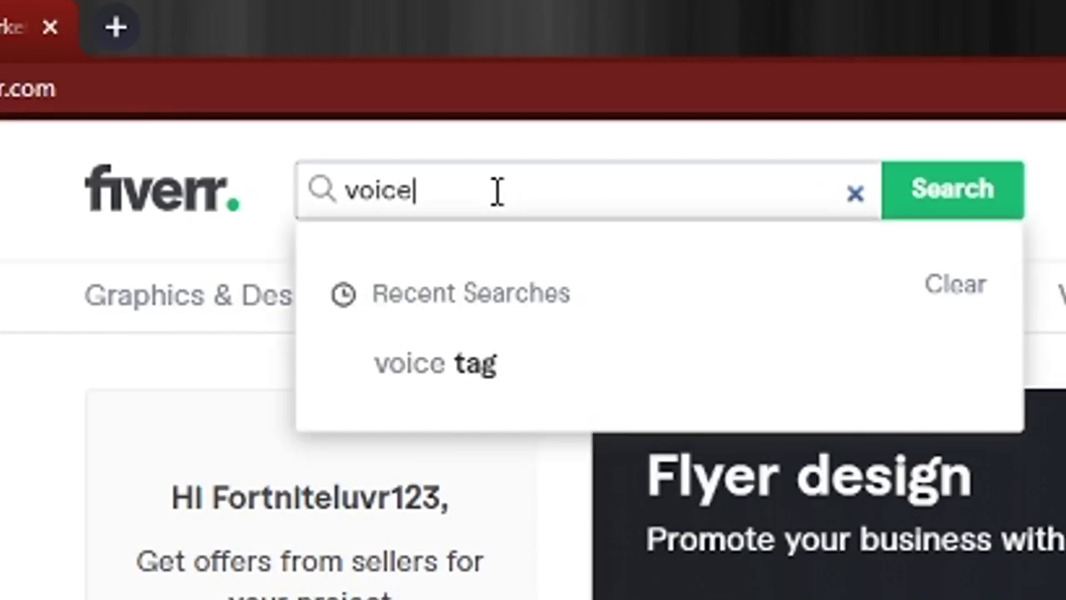
pyautogui.write(' tagsa')
pyautogui.press('BackSpace')
pyautogui.press('BackSpace')
pyautogui.press('BackSpace')
pyautogui.write('ags')
pyautogui.press('Return')
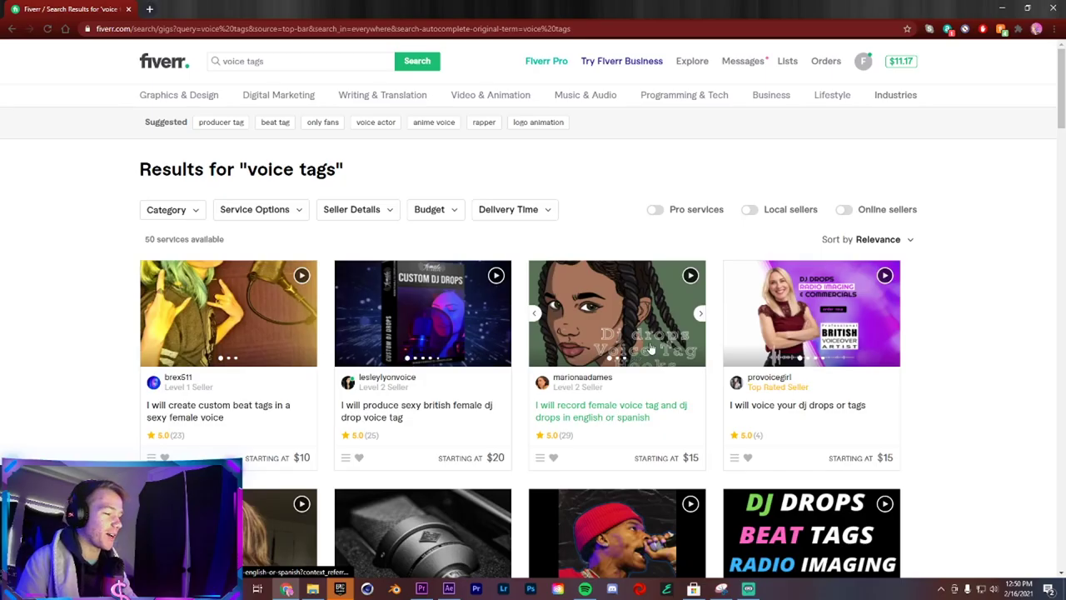
# - Open the female English-or-Spanish voice tag gig, play its sample, and order the $15 basic package
pyautogui.click(655, 297)
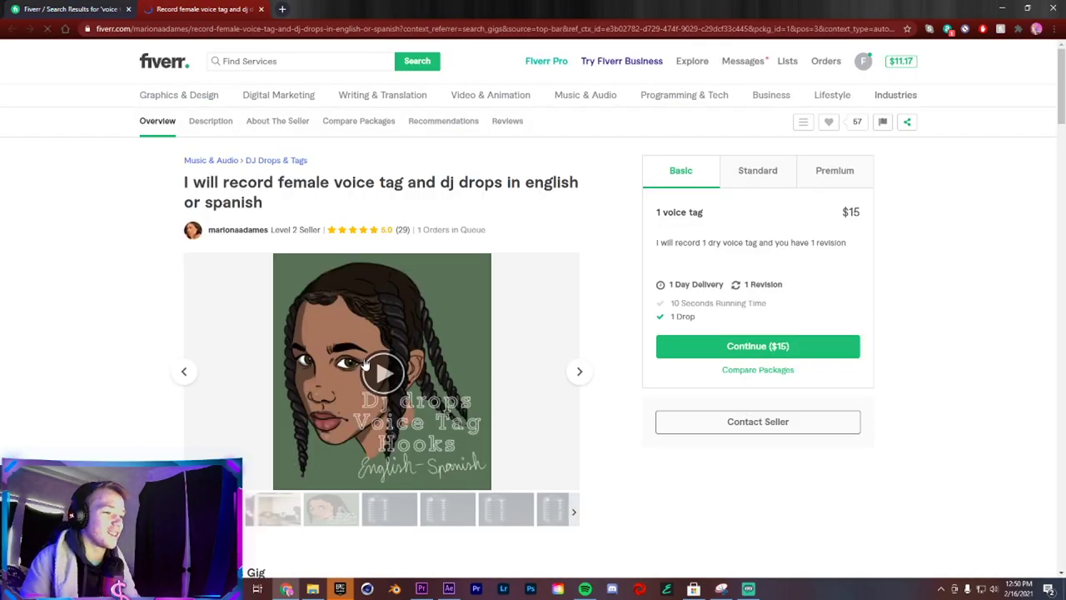
pyautogui.click(364, 364)
pyautogui.scroll(-1, 286, 433)
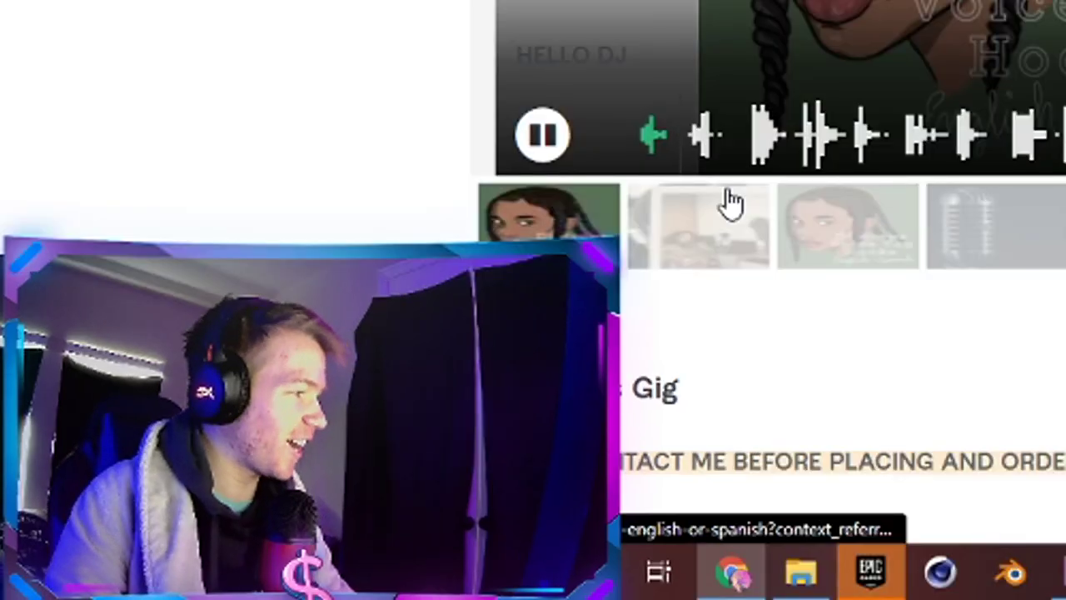
pyautogui.scroll(1, 726, 199)
pyautogui.scroll(-10, 852, 230)
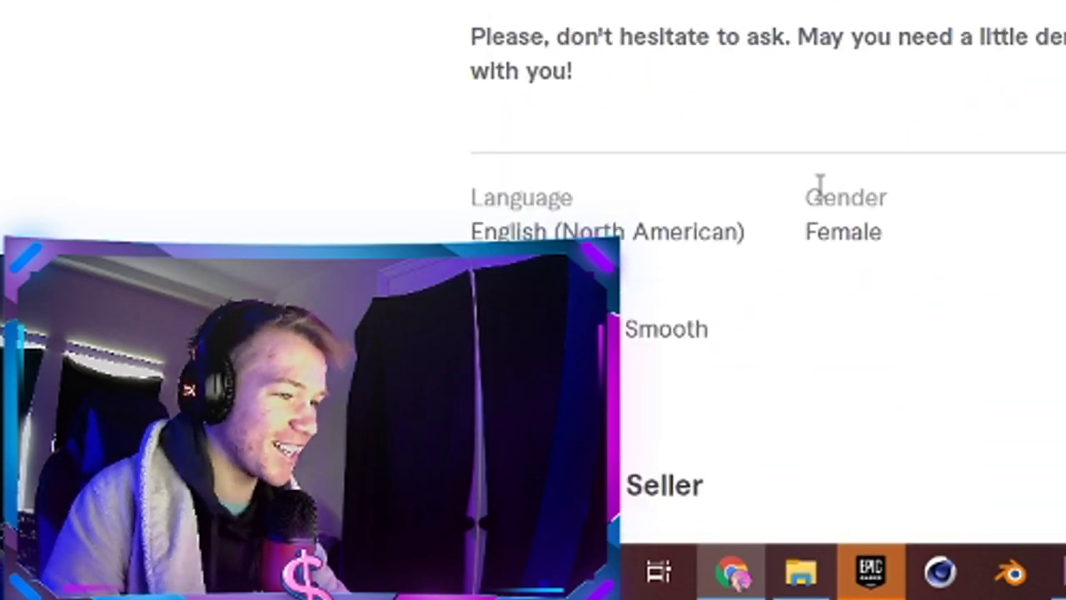
pyautogui.scroll(10, 818, 206)
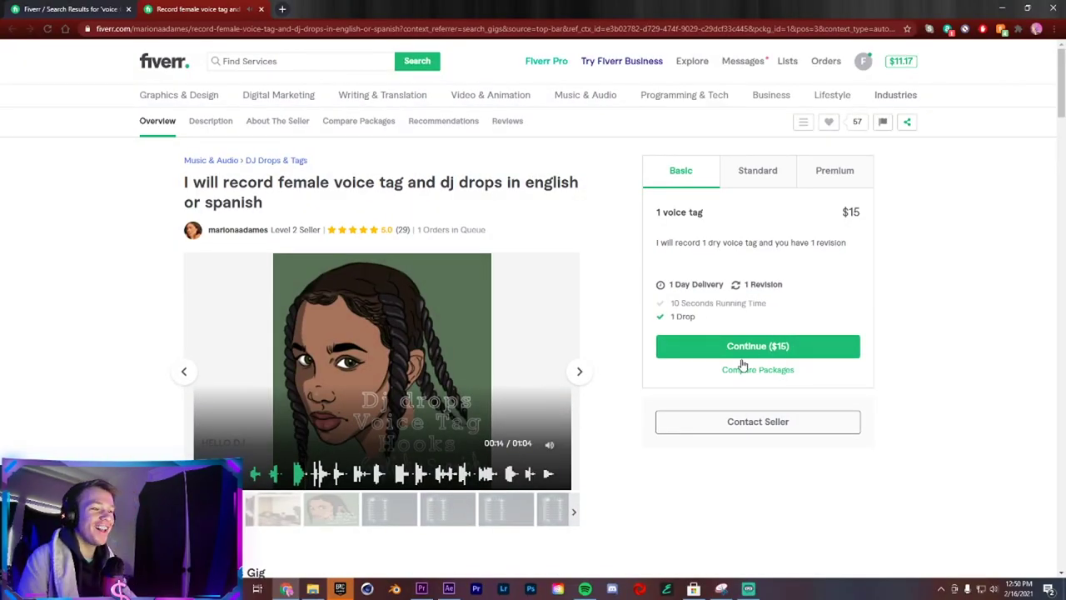
pyautogui.click(741, 354)
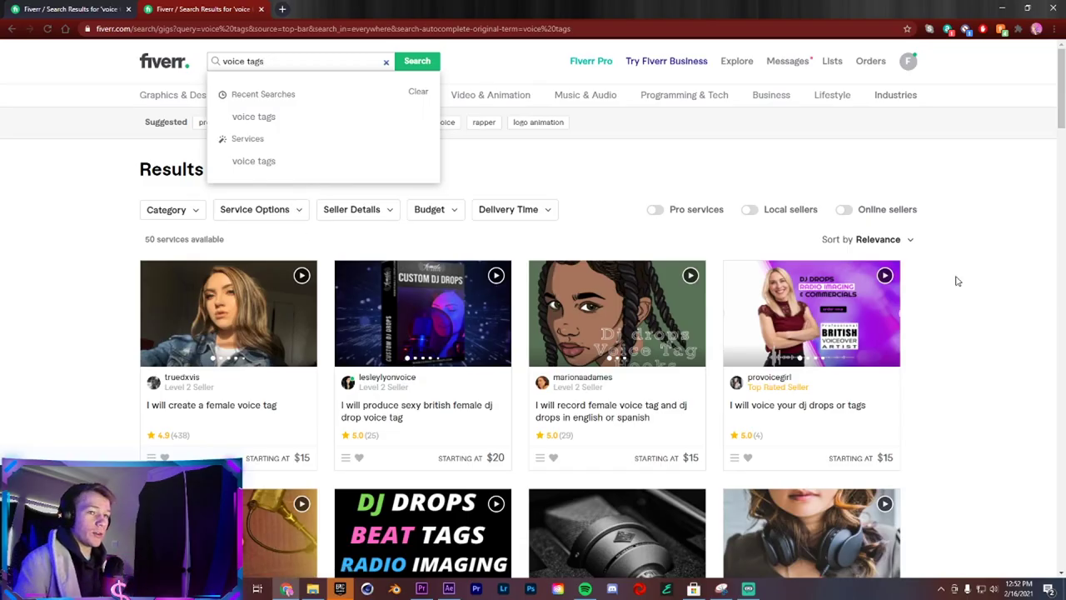
# - Audition the 'I will create a female voice tag' gig's sample and continue to its checkout
pyautogui.click(958, 281)
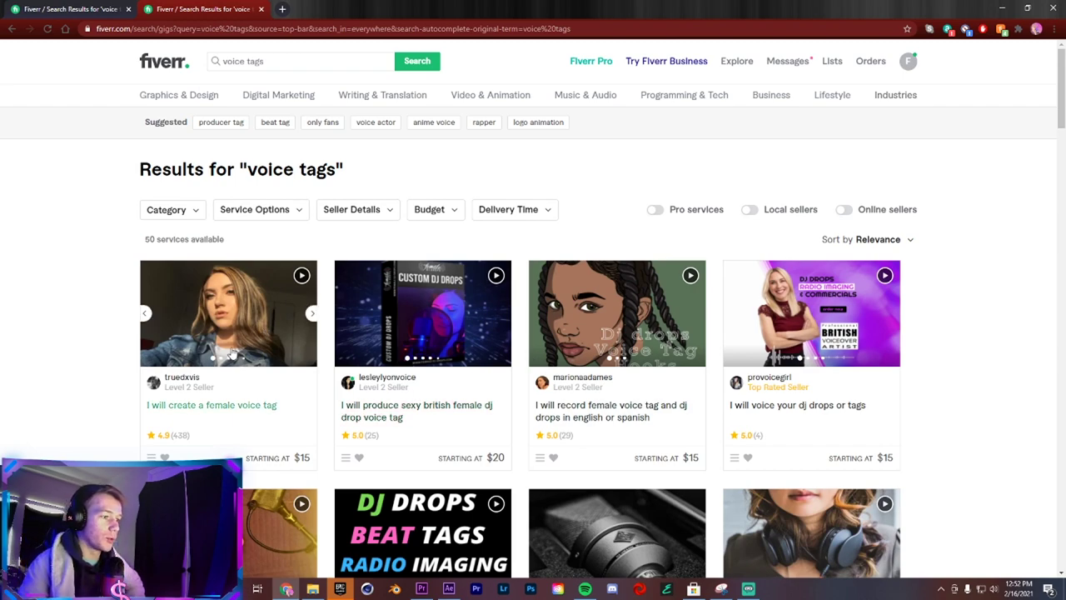
pyautogui.click(241, 358)
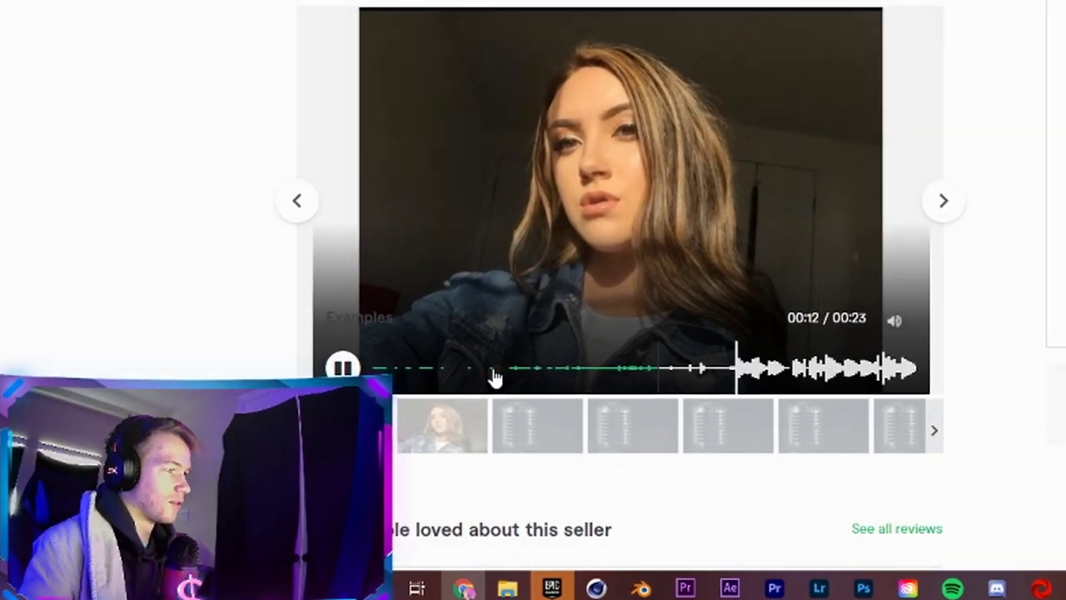
pyautogui.rightClick(475, 381)
pyautogui.press('Escape')
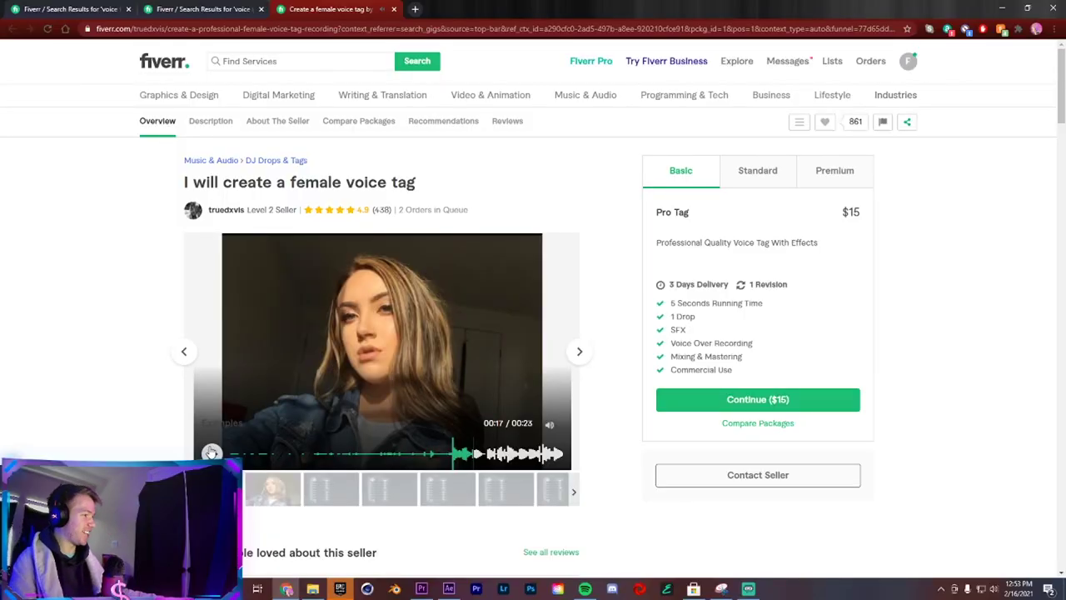
pyautogui.click(212, 452)
pyautogui.scroll(-4, 499, 524)
pyautogui.scroll(4, 523, 471)
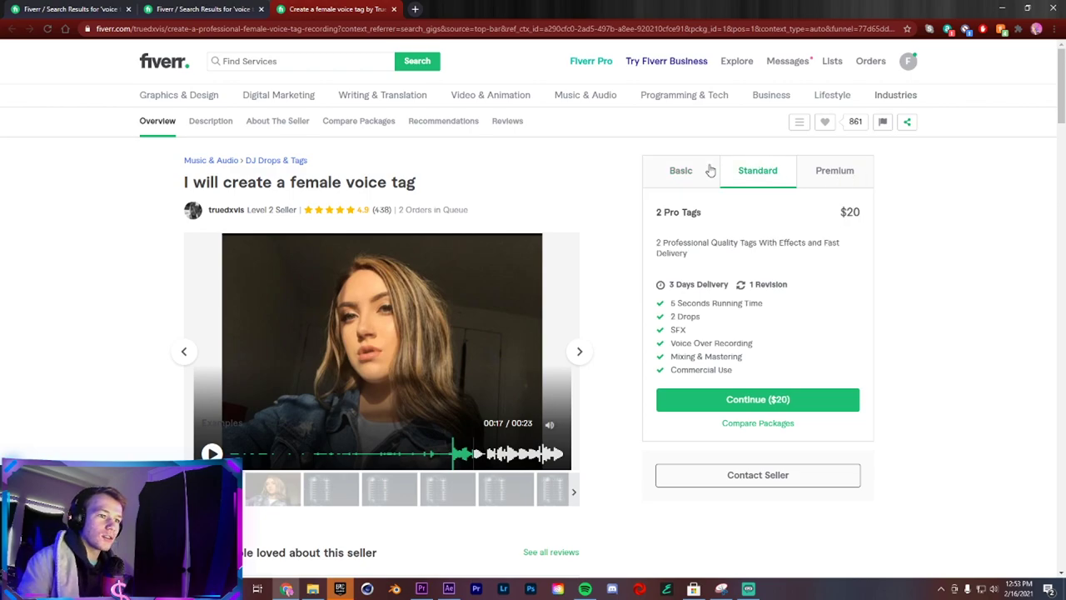
pyautogui.click(738, 402)
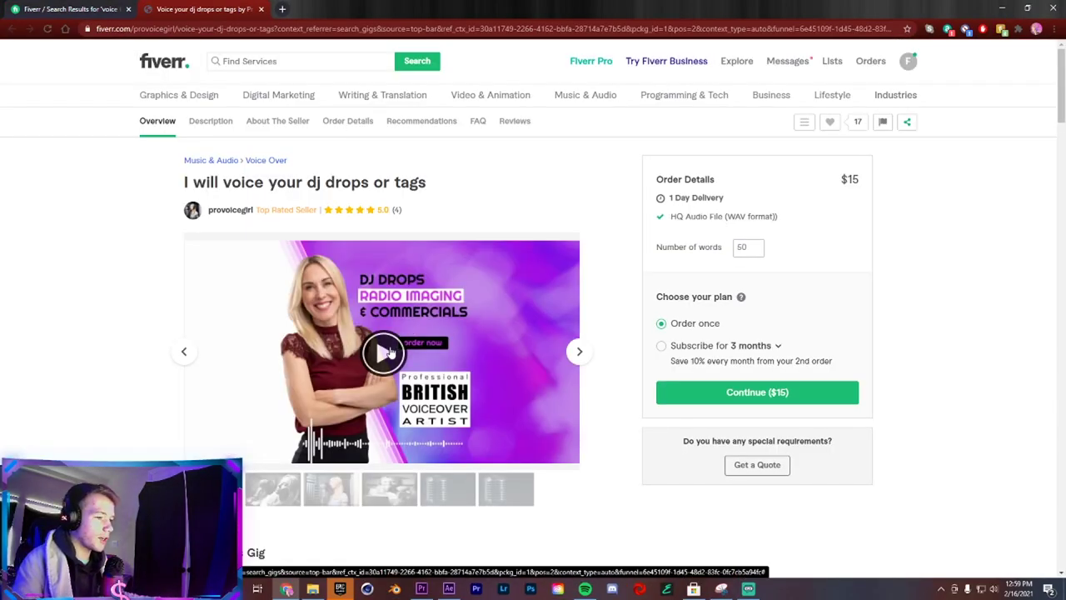
# - Play the DJ drops gig's audio sample
pyautogui.click(385, 352)
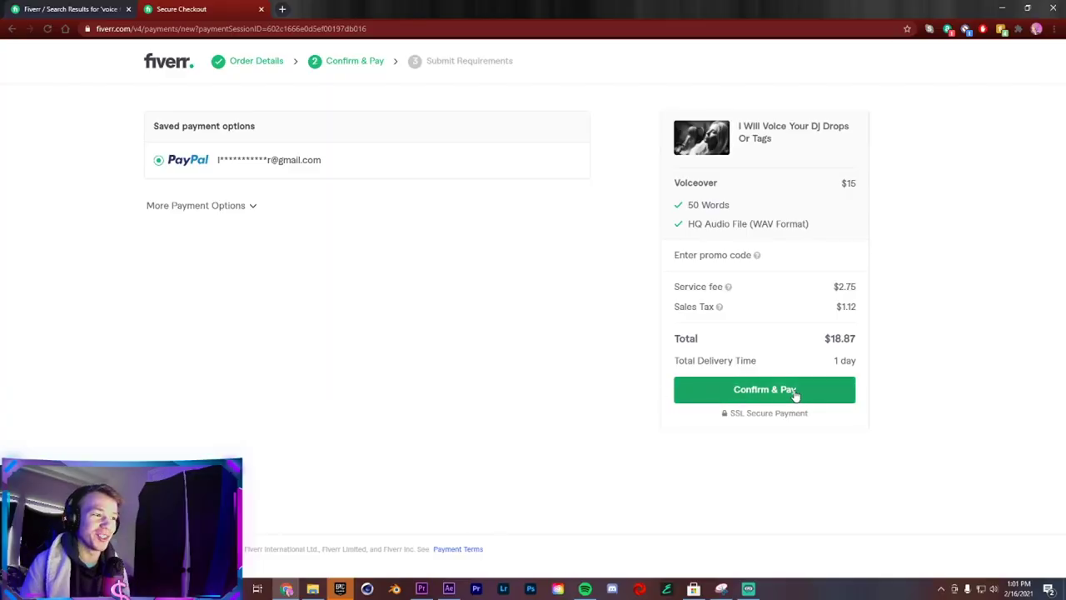
# - Confirm and pay for the DJ drops order, then start explaining why this seller was chosen
pyautogui.click(795, 396)
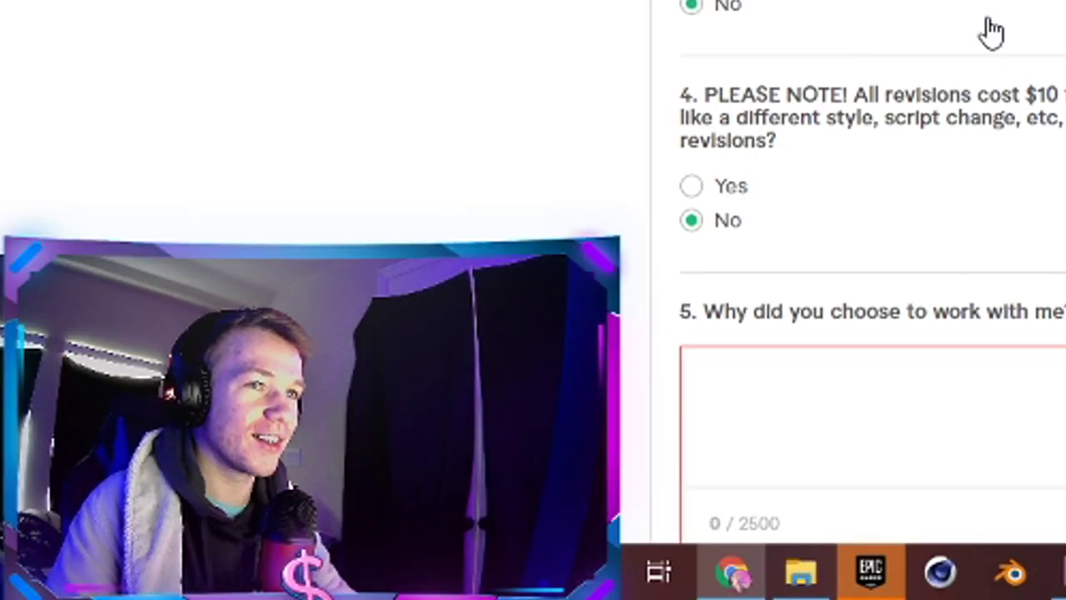
pyautogui.scroll(-2, 983, 16)
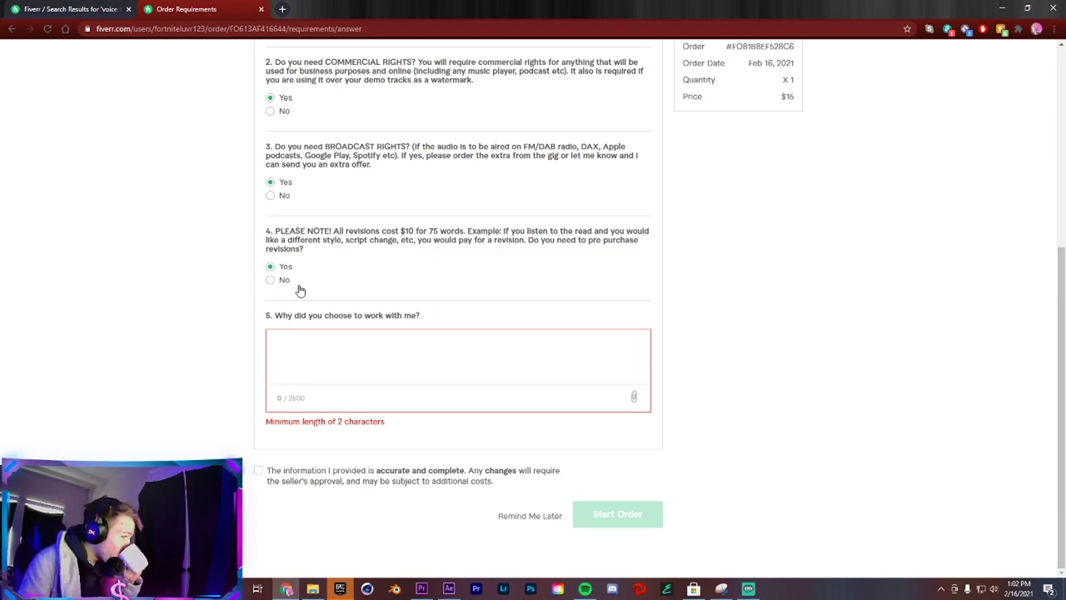
pyautogui.click(412, 373)
pyautogui.write("I been stayin' hydrated, cranking out")
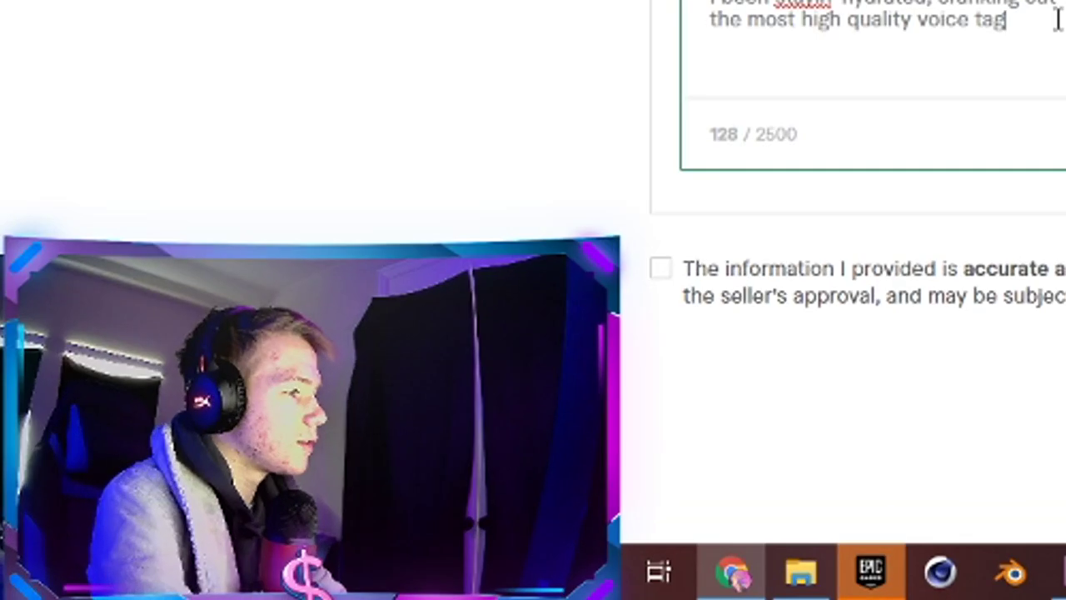
pyautogui.write('aud')
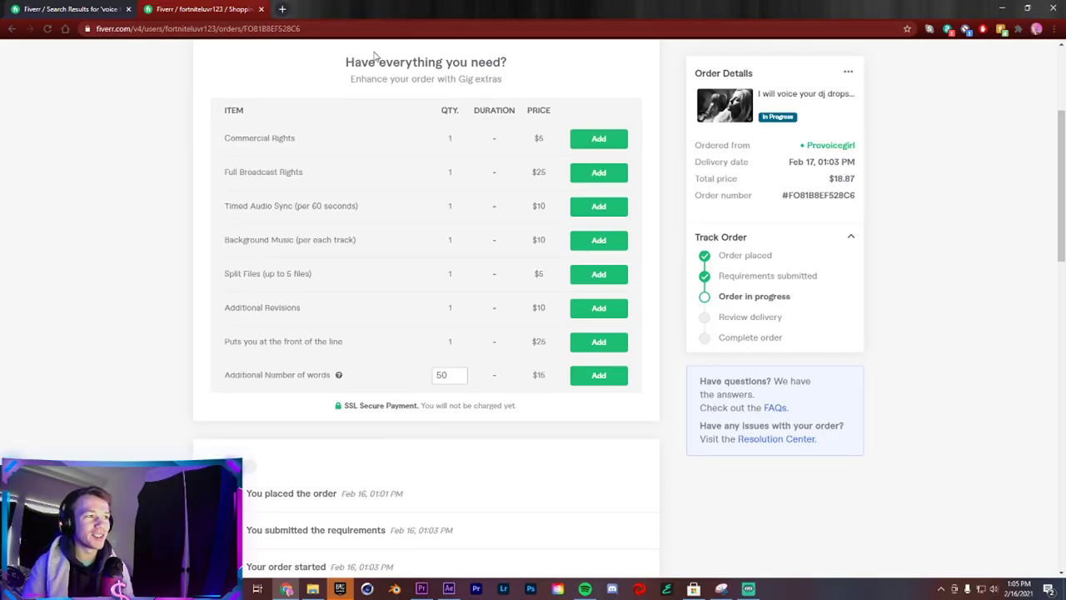
# - Bring up the 'Paying for voice tags' folder holding the downloaded audio files
pyautogui.scroll(3, 343, 502)
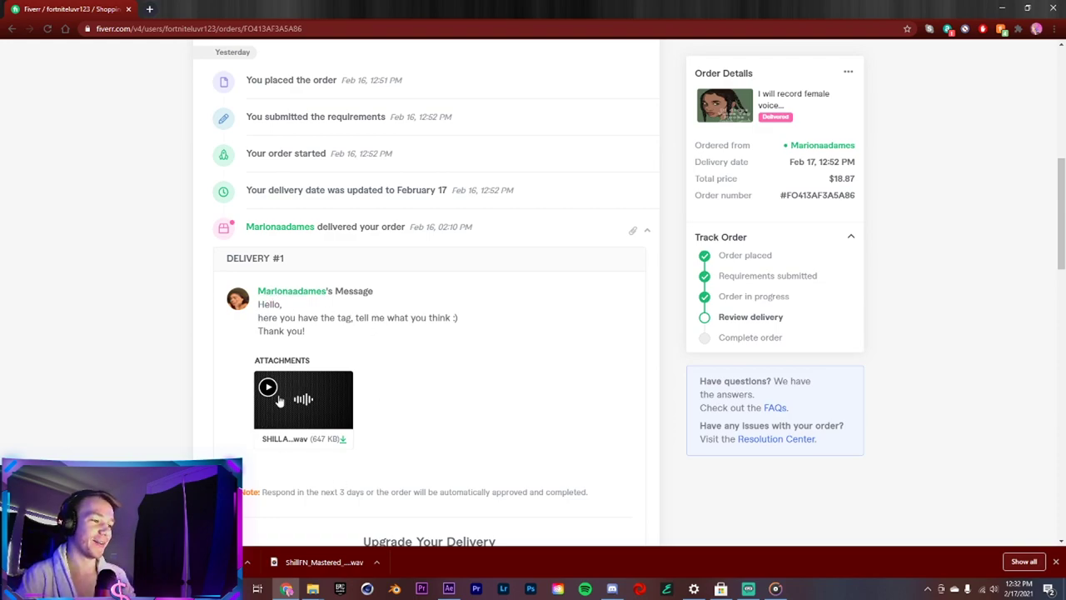
pyautogui.click(312, 588)
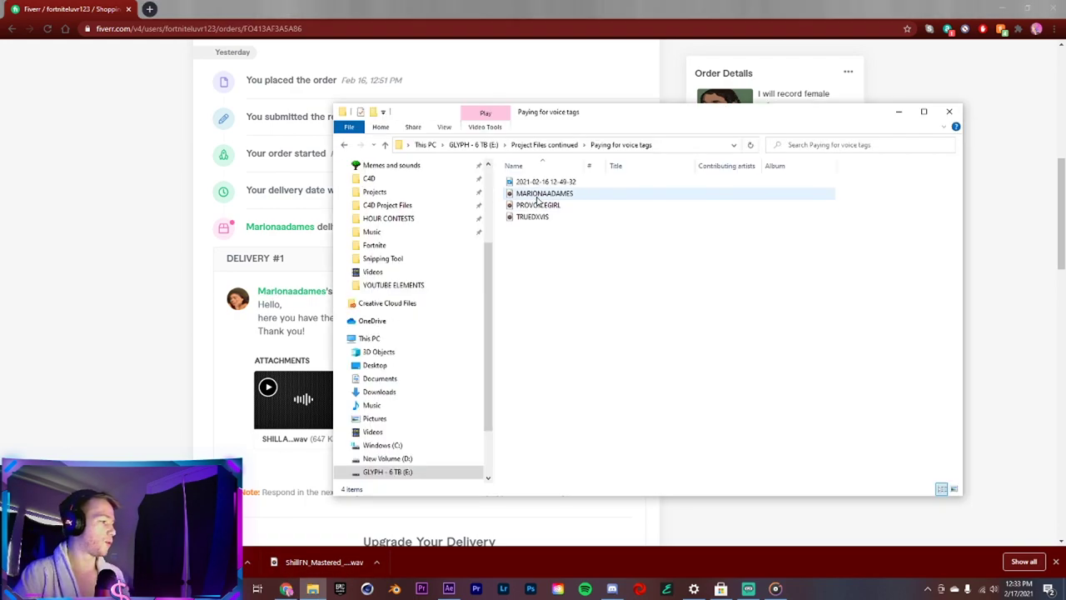
# - Play the first seller's voice tag from the 'Paying for voice tags' folder twice
pyautogui.doubleClick(538, 195)
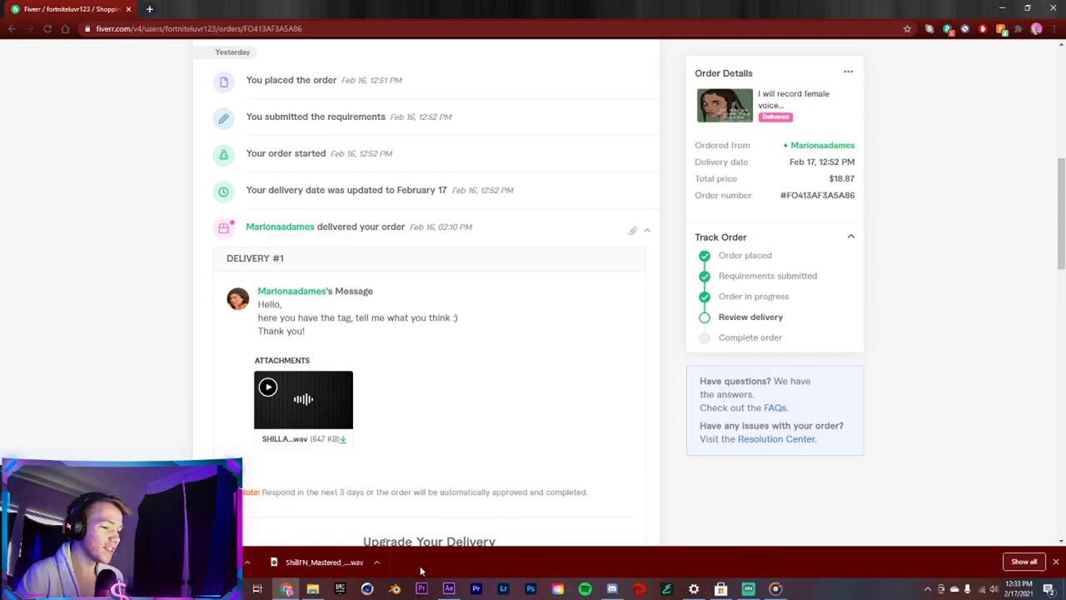
pyautogui.click(313, 589)
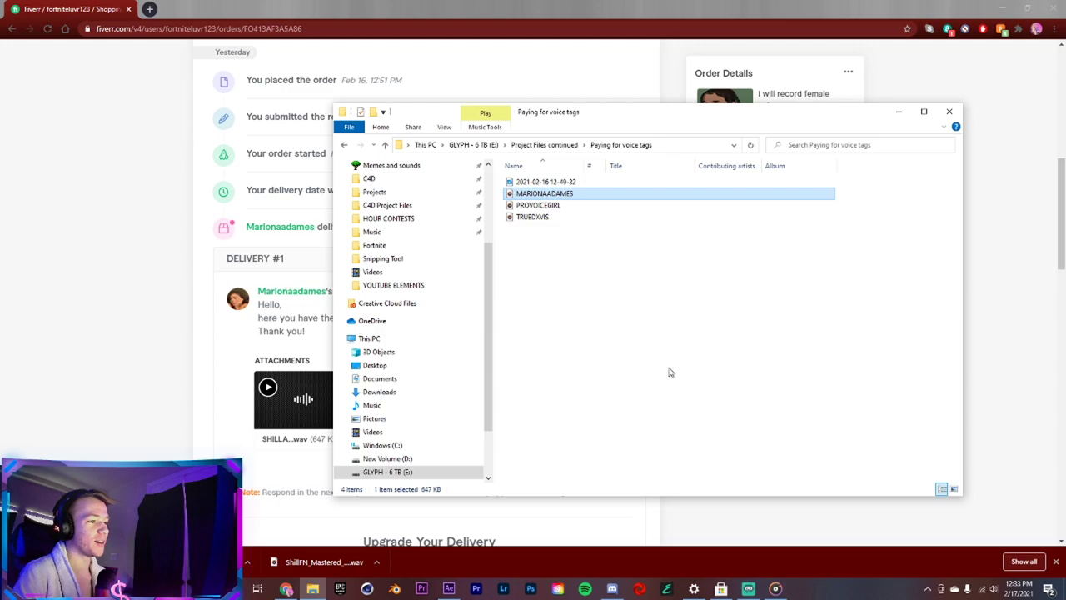
pyautogui.doubleClick(607, 199)
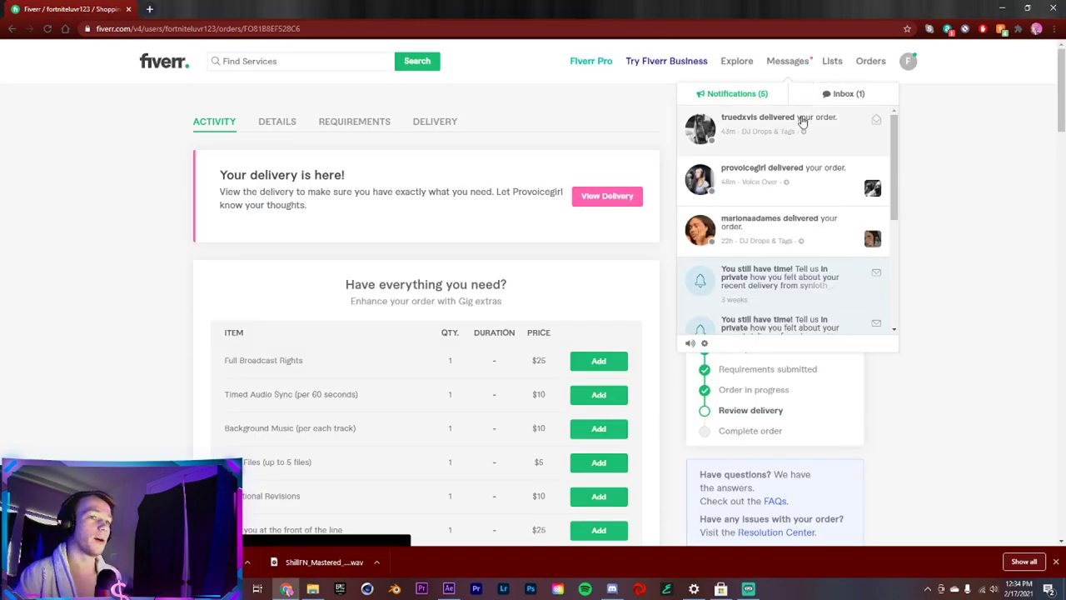
# - Open the third seller's delivered order showing shill.wav and reopen the voice tags folder
pyautogui.click(649, 420)
pyautogui.scroll(-5, 500, 425)
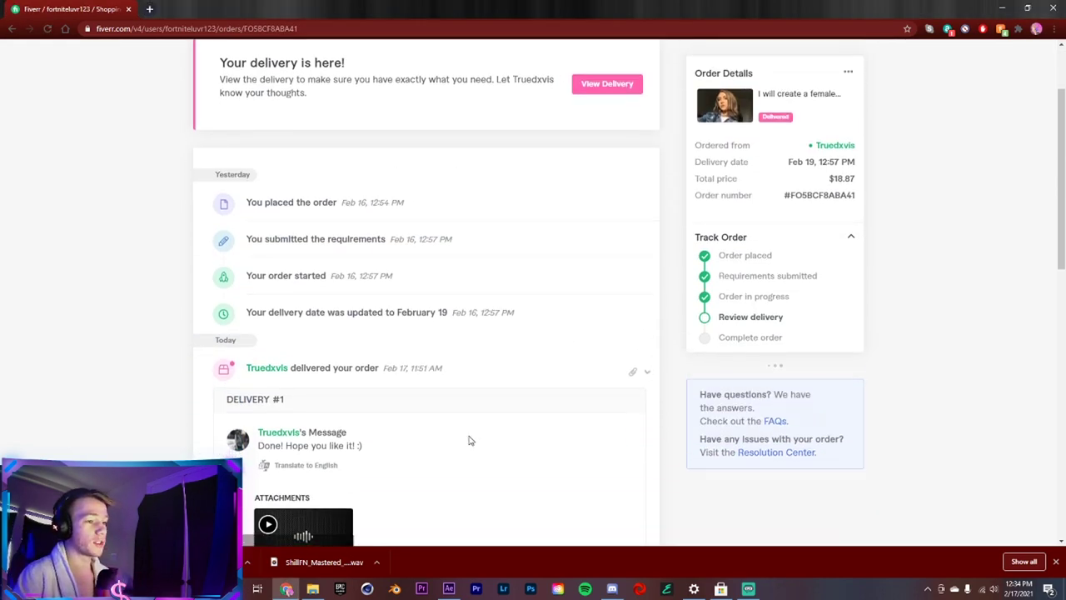
pyautogui.scroll(1, 451, 331)
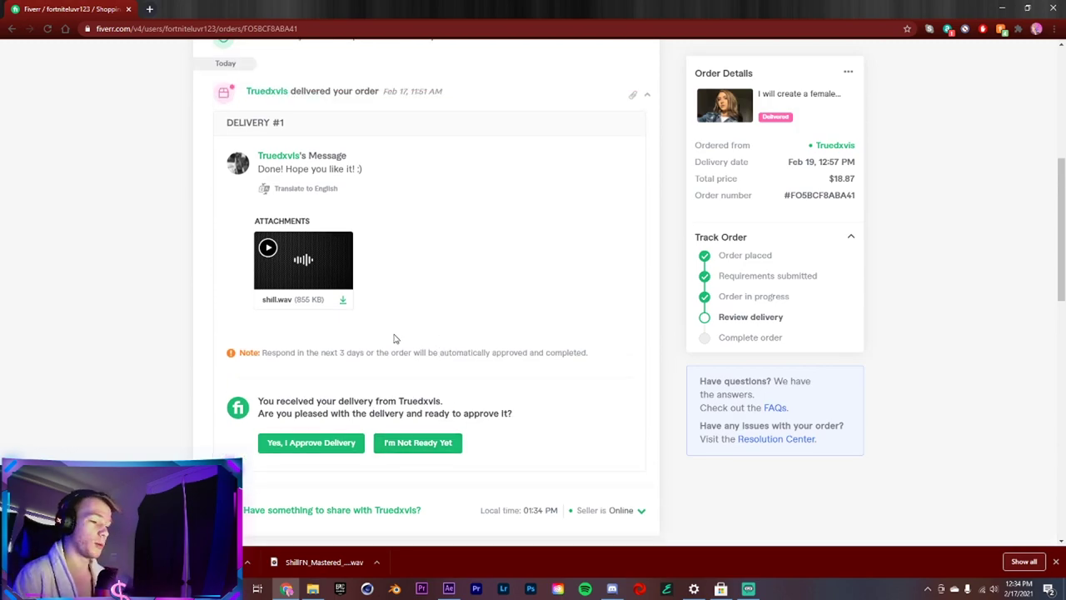
pyautogui.click(313, 581)
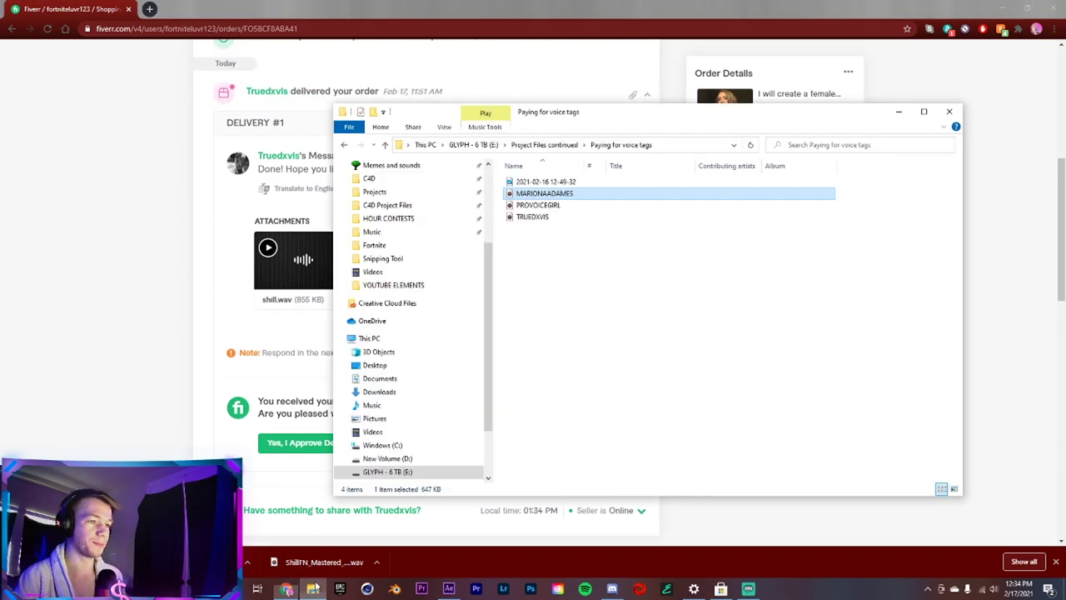
# - Play the third seller's 4-second voice tag in Groove Music, then close the player
pyautogui.doubleClick(597, 219)
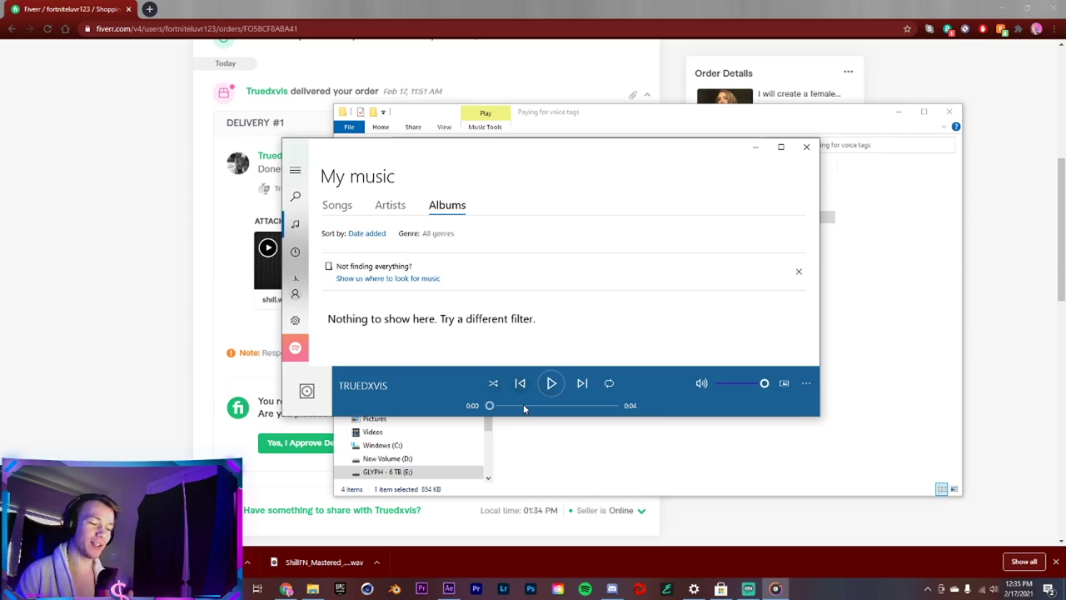
pyautogui.click(551, 384)
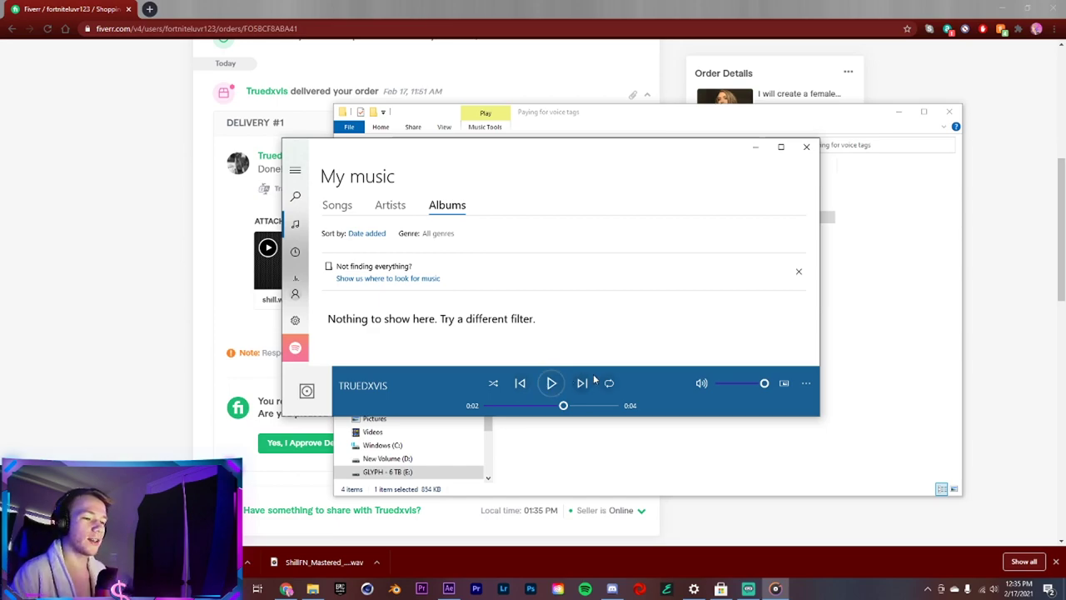
pyautogui.click(806, 147)
# - Open the DJ drops order from notifications and play its delivered 20-second WAV from the folder
pyautogui.scroll(5, 575, 324)
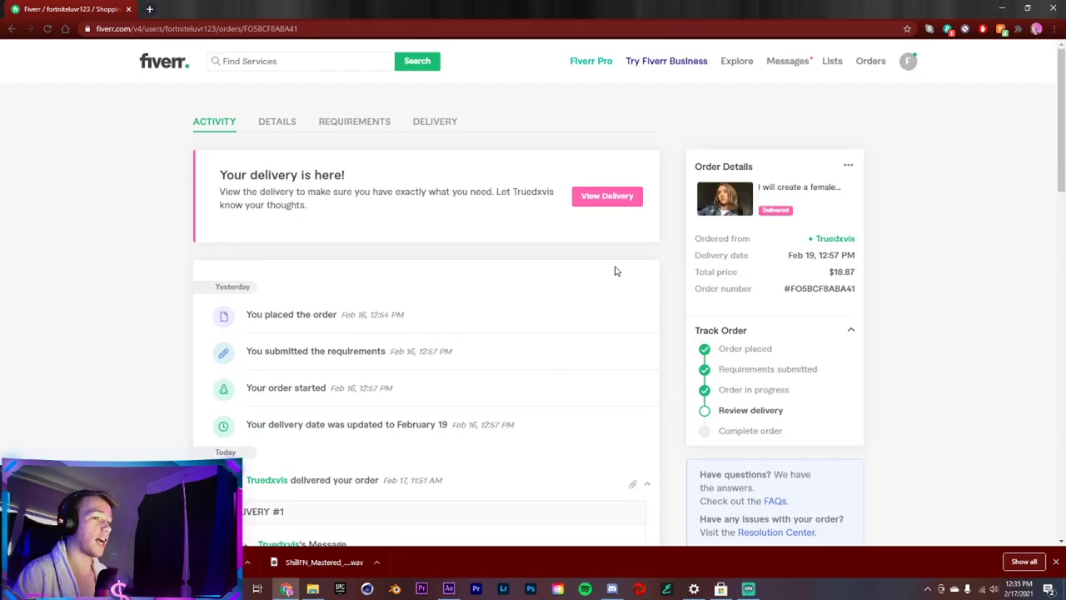
pyautogui.click(772, 68)
pyautogui.click(791, 182)
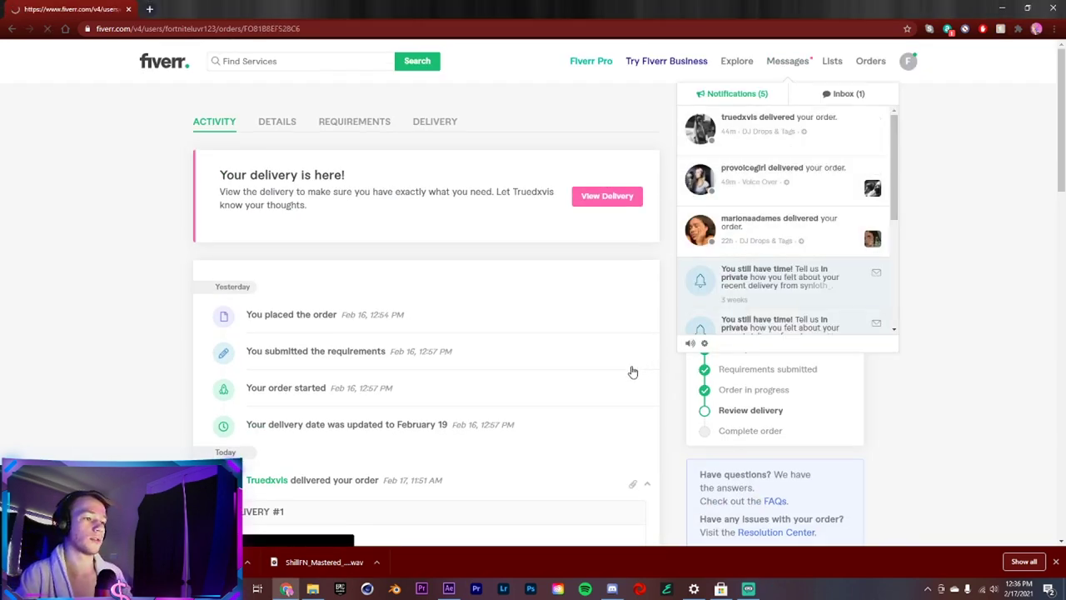
pyautogui.scroll(-3, 578, 394)
pyautogui.scroll(-3, 504, 395)
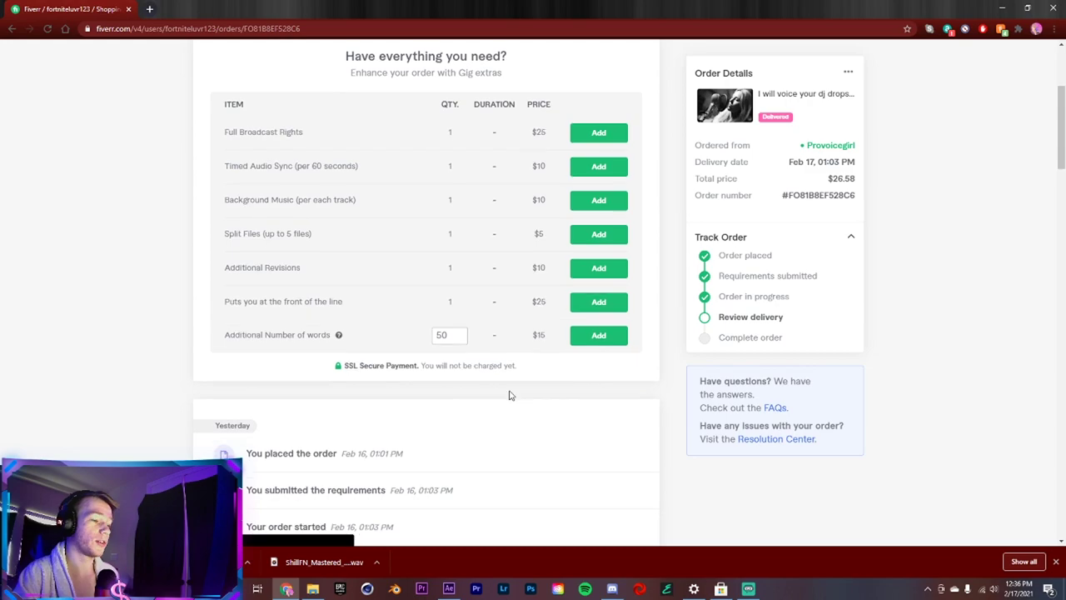
pyautogui.scroll(-5, 498, 394)
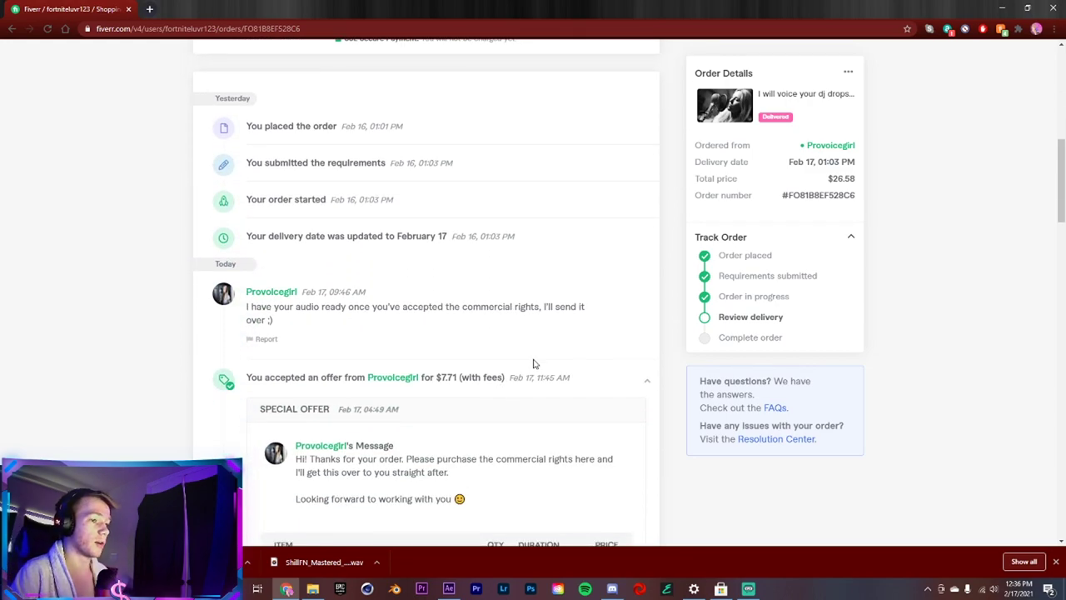
pyautogui.scroll(-3, 578, 421)
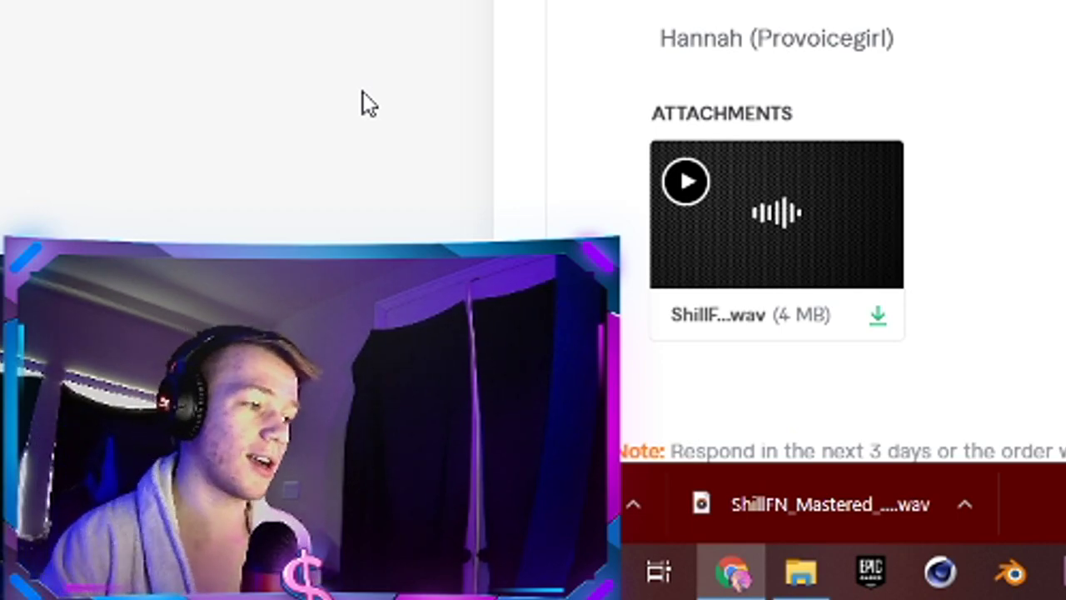
pyautogui.click(800, 572)
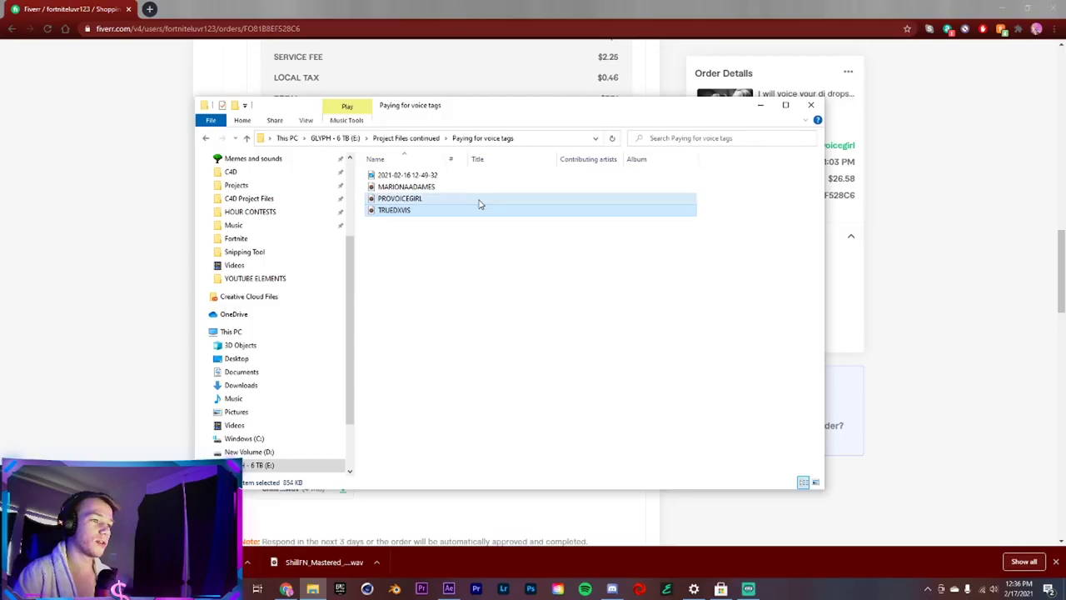
pyautogui.doubleClick(480, 201)
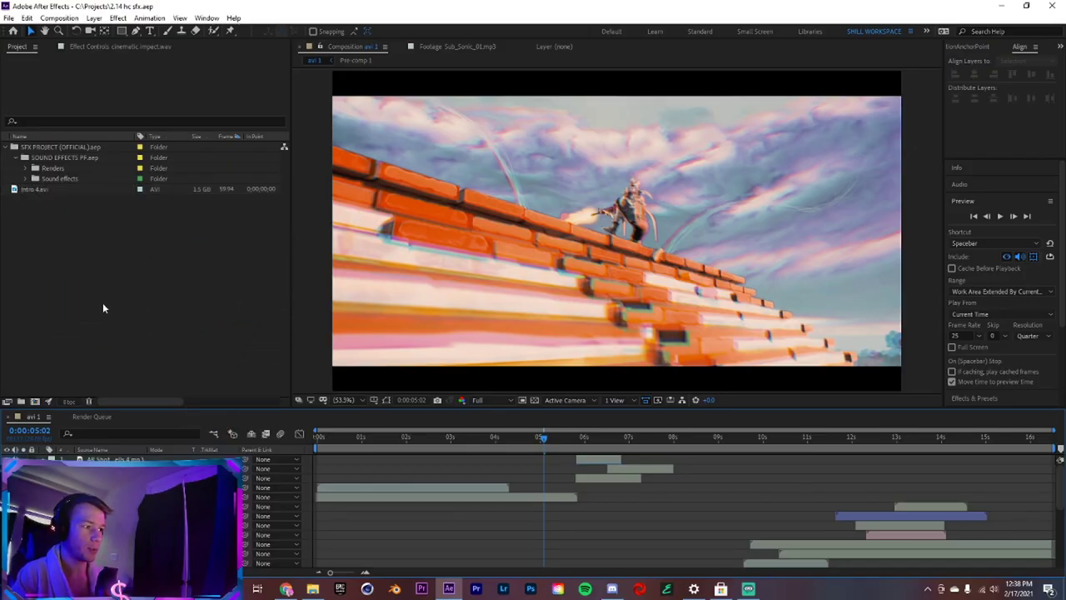
# - Import the three voice tag WAVs, label them Green, and scrub back to 0:01:24
pyautogui.moveTo(103, 308); pyautogui.dragTo(92, 214)
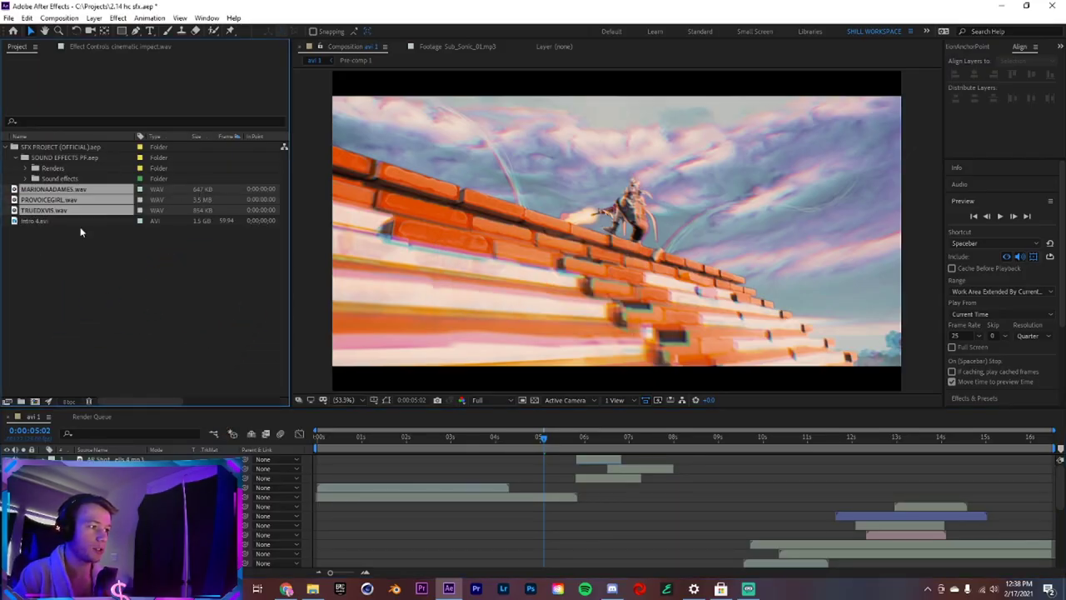
pyautogui.click(100, 192)
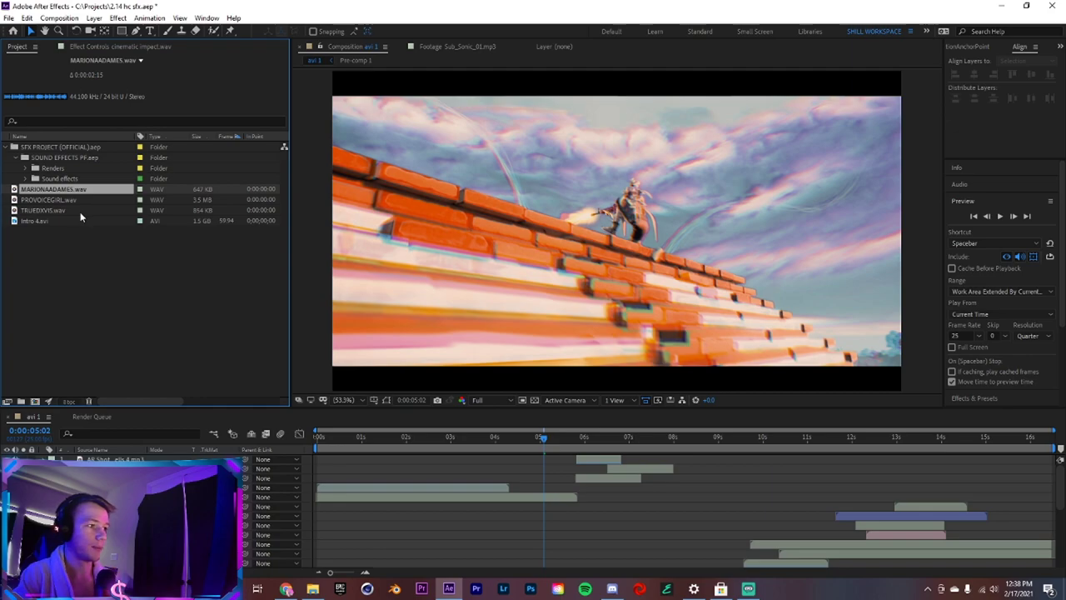
pyautogui.keyDown('shift'); pyautogui.click(80, 211); pyautogui.keyUp('shift')
pyautogui.click(140, 201)
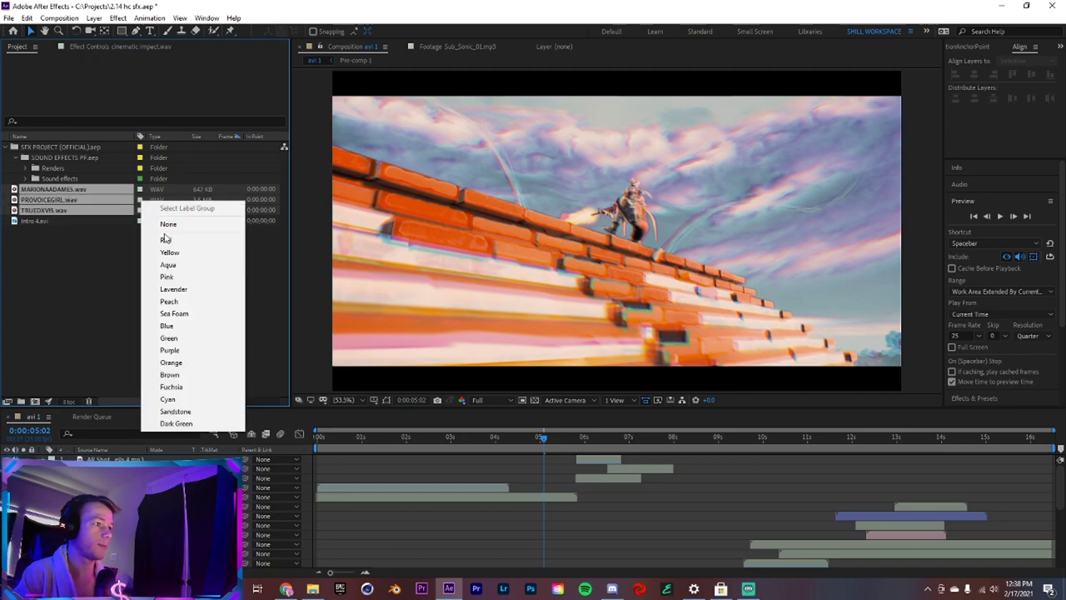
pyautogui.click(169, 339)
pyautogui.click(87, 191)
pyautogui.moveTo(491, 457); pyautogui.dragTo(398, 463)
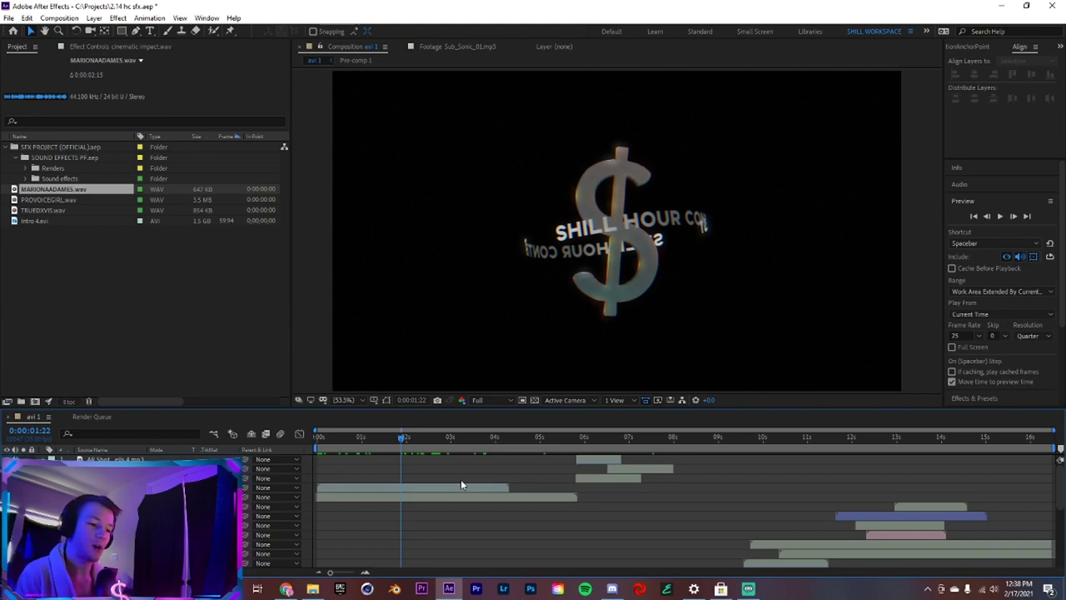
# - Place the MARIONAADAMES voice tag on the intro timeline and preview it from the start
pyautogui.click(386, 441)
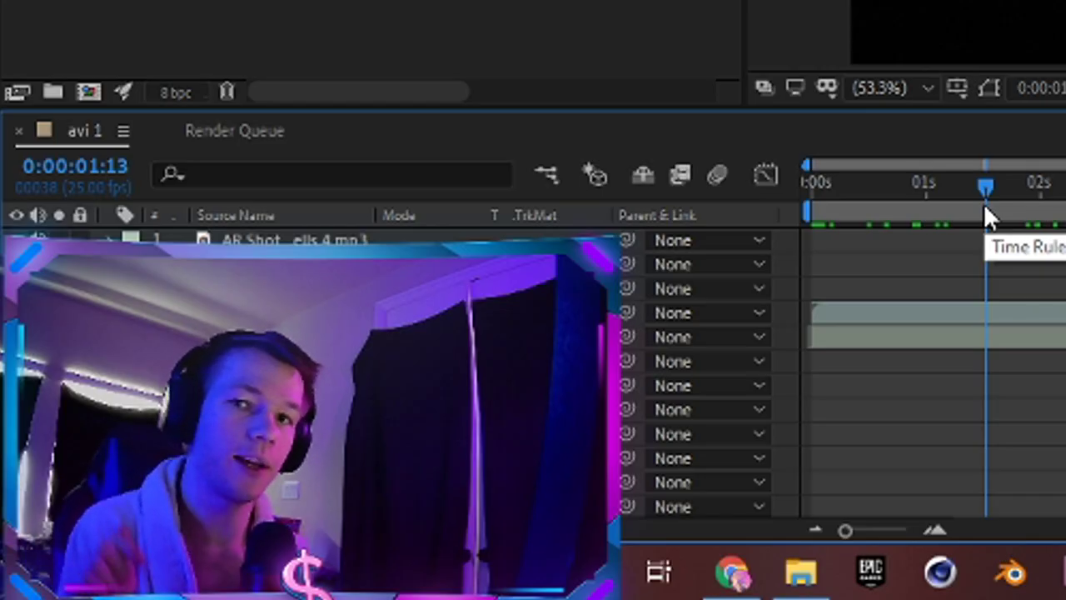
pyautogui.moveTo(825, 4); pyautogui.dragTo(825, 295)
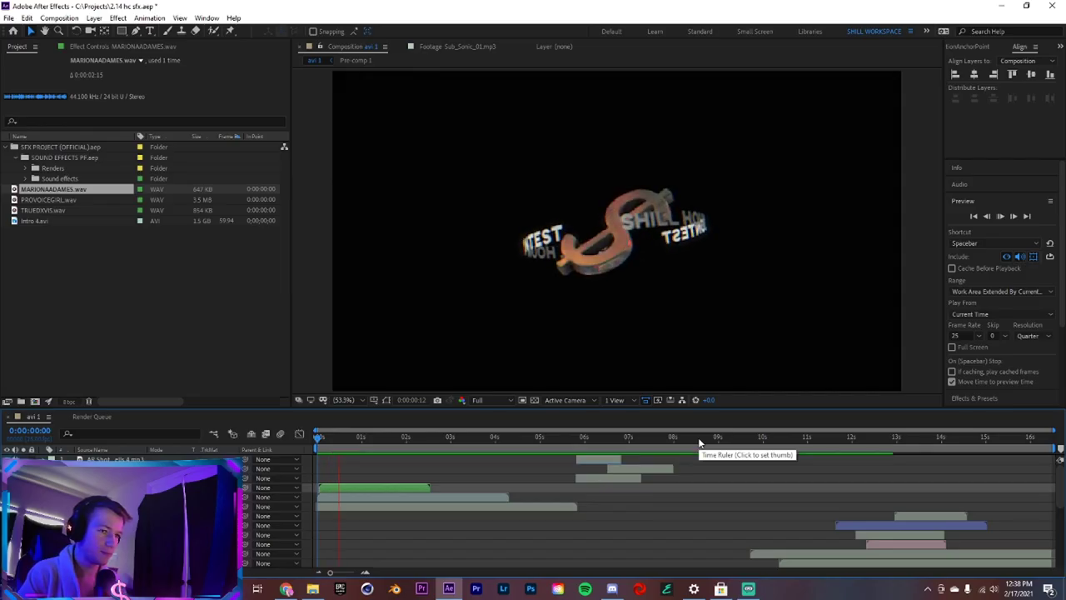
pyautogui.click(342, 441)
pyautogui.click(345, 496)
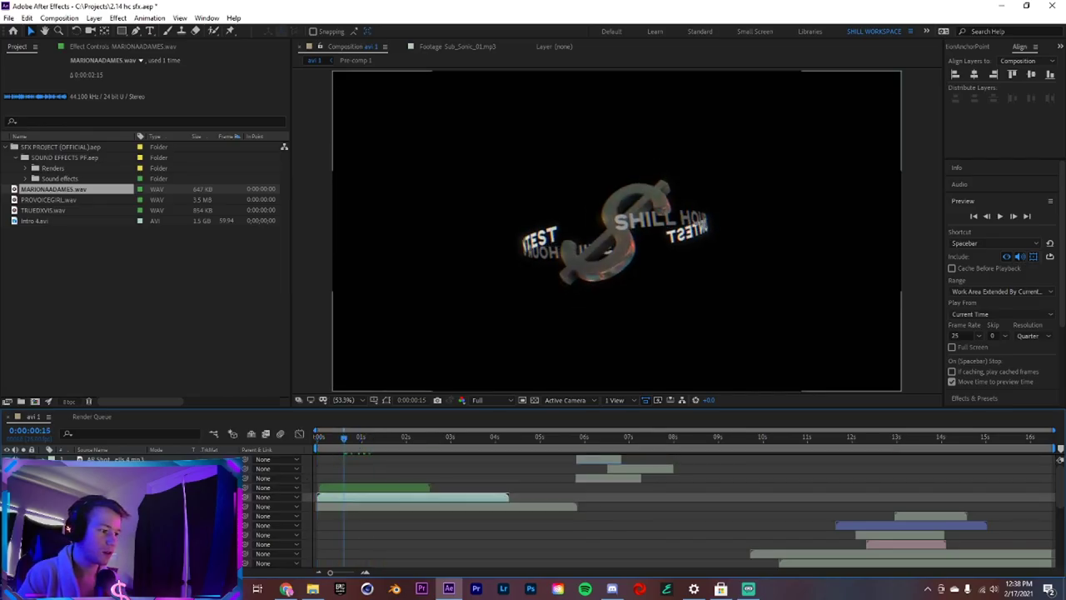
pyautogui.click(417, 507)
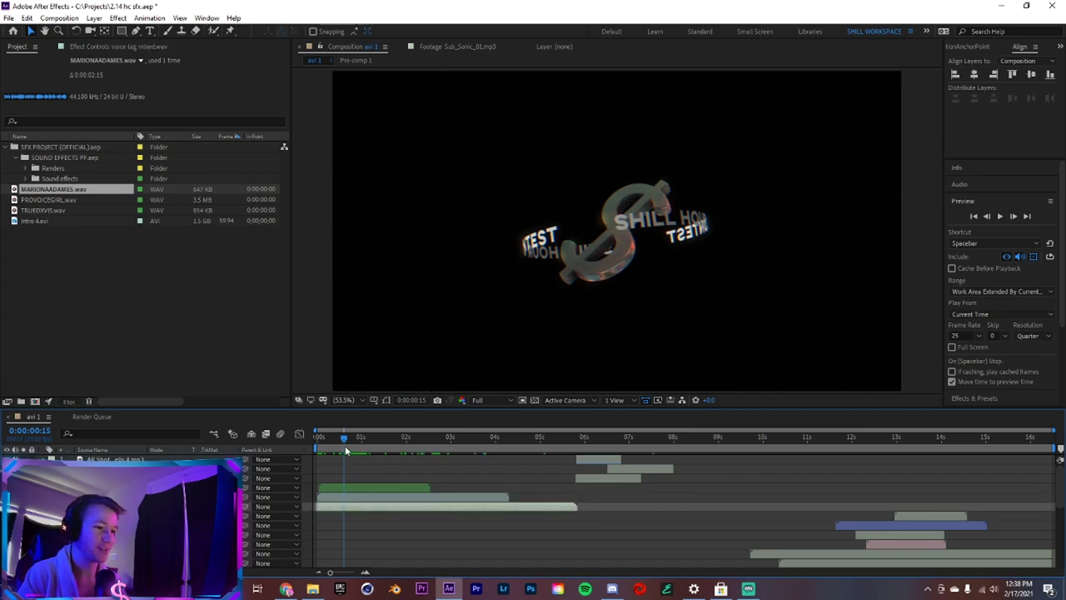
pyautogui.moveTo(345, 445); pyautogui.dragTo(280, 448)
pyautogui.click(958, 299)
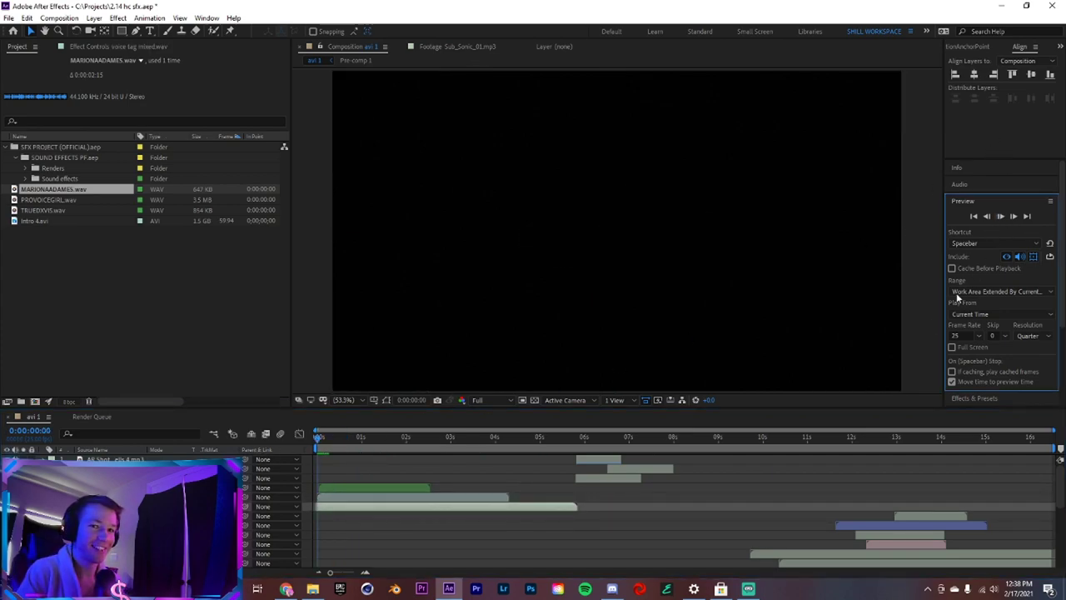
pyautogui.press('space')
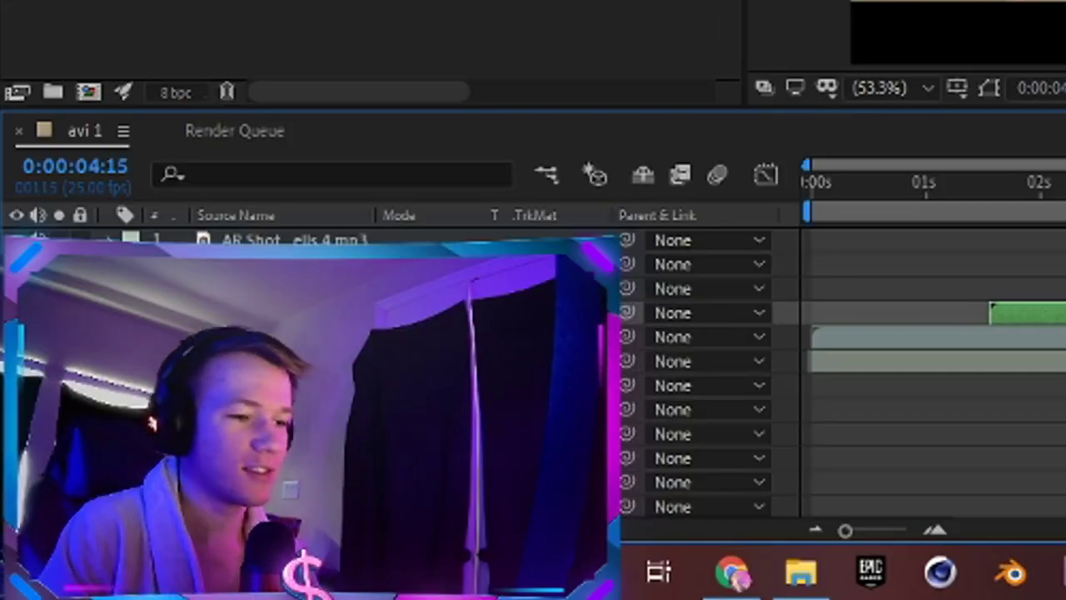
# - Apply the reverb muffle pass_shill preset, preview the intro, then drag TRUEDXVIS onto the timeline
pyautogui.hotkey('ctrl', 'space')
pyautogui.write('re')
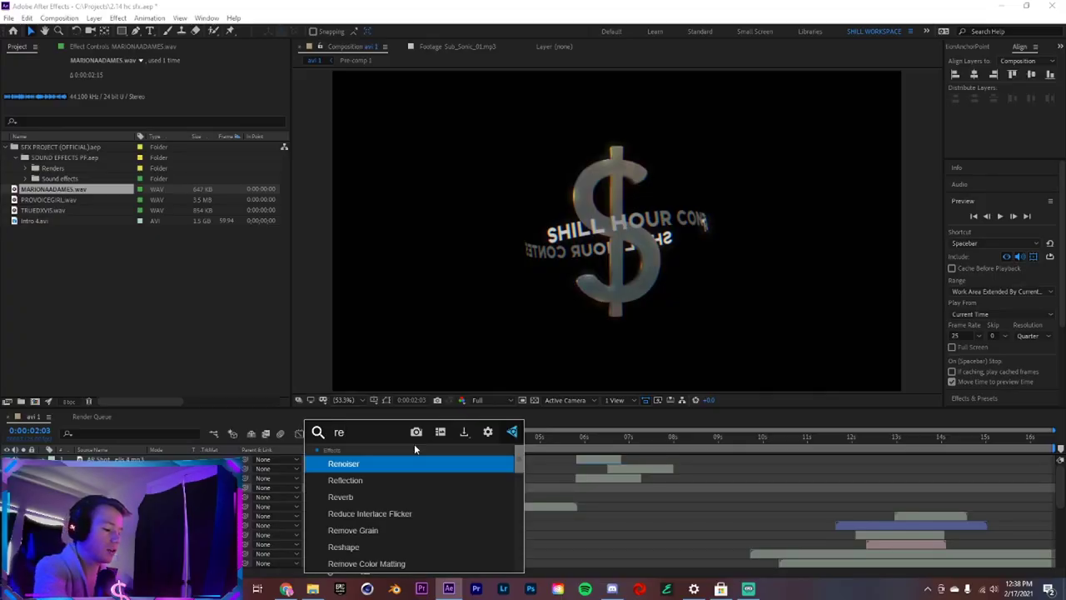
pyautogui.write('verb')
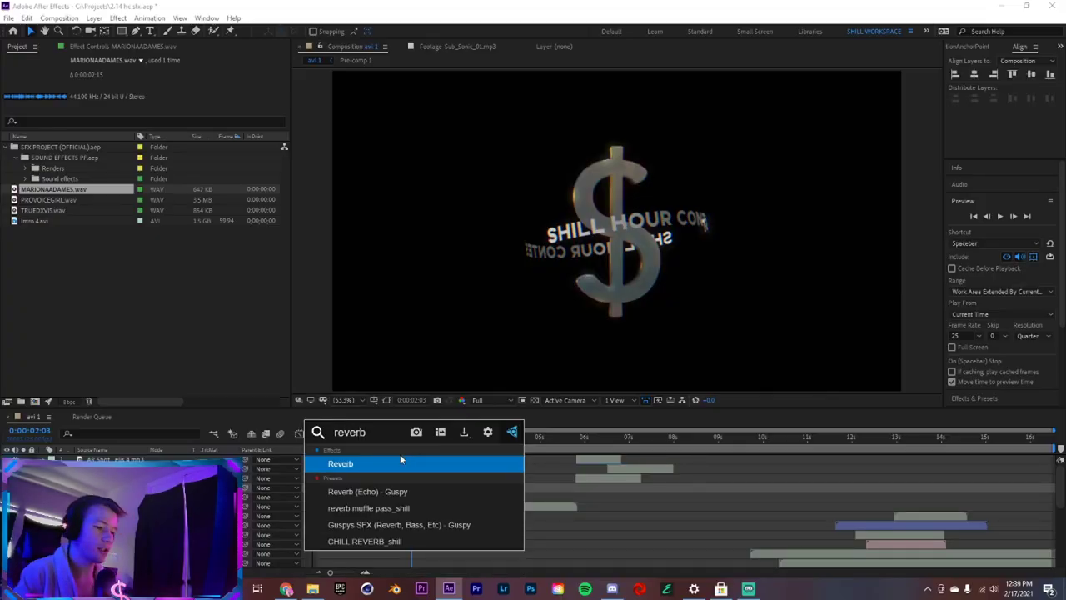
pyautogui.click(370, 508)
pyautogui.click(389, 460)
pyautogui.press('Home')
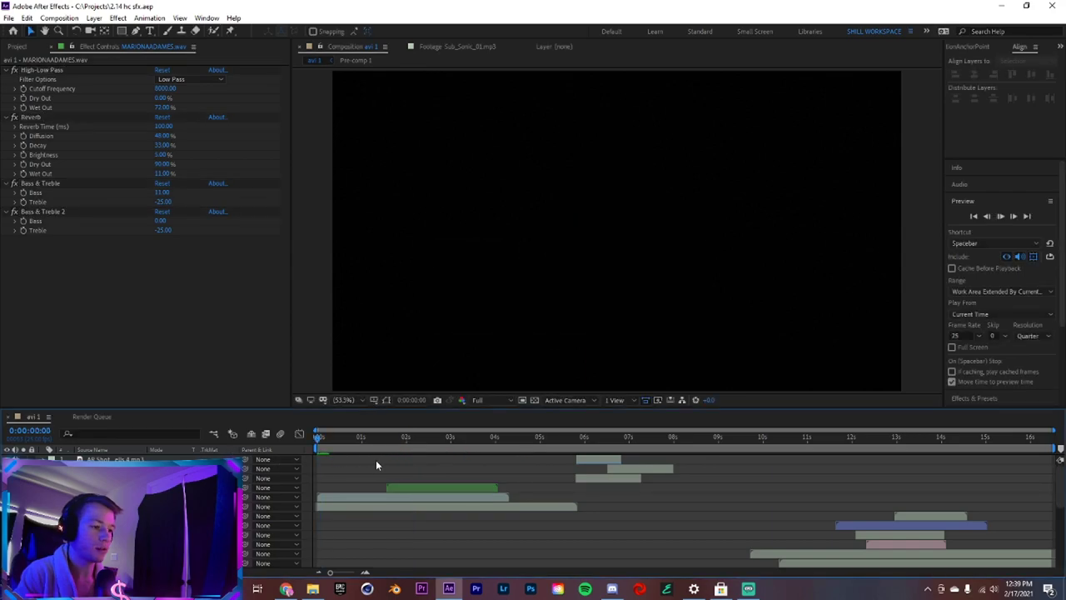
pyautogui.press('space')
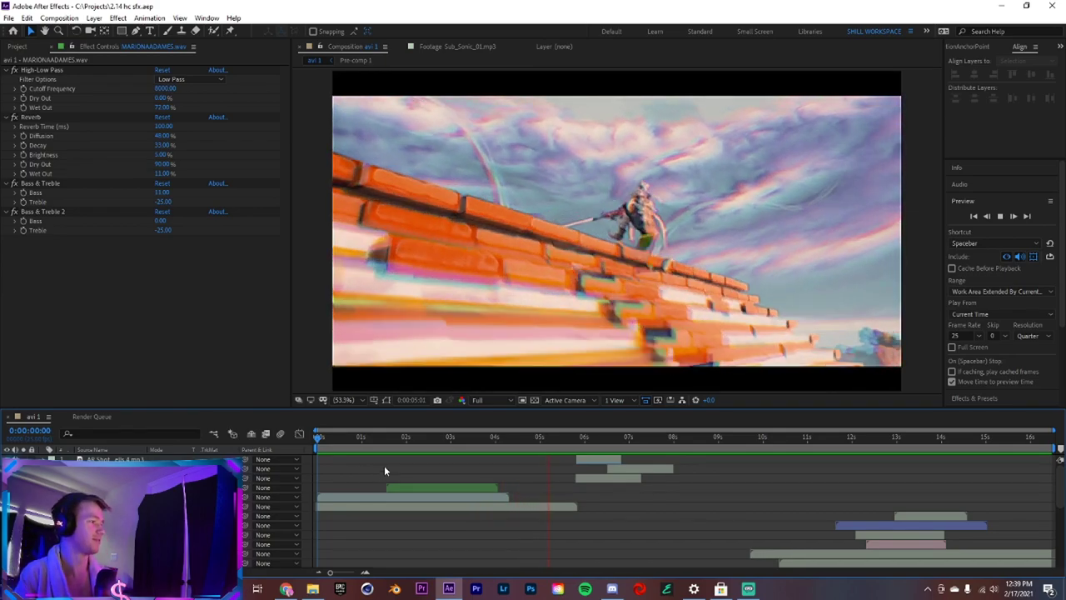
pyautogui.moveTo(468, 442); pyautogui.dragTo(411, 456)
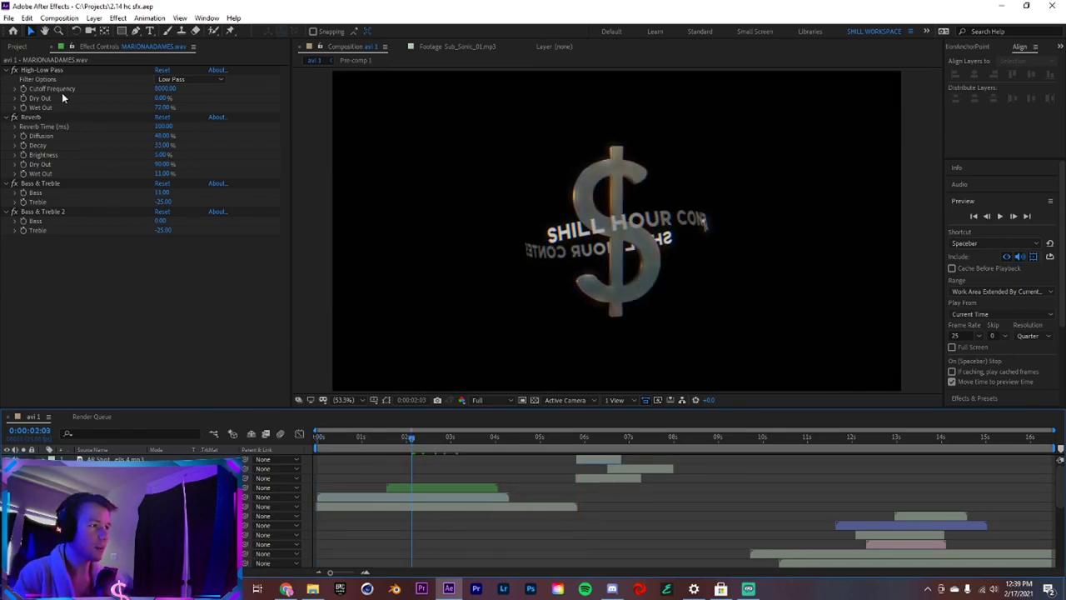
pyautogui.click(16, 46)
pyautogui.moveTo(46, 210); pyautogui.dragTo(374, 497)
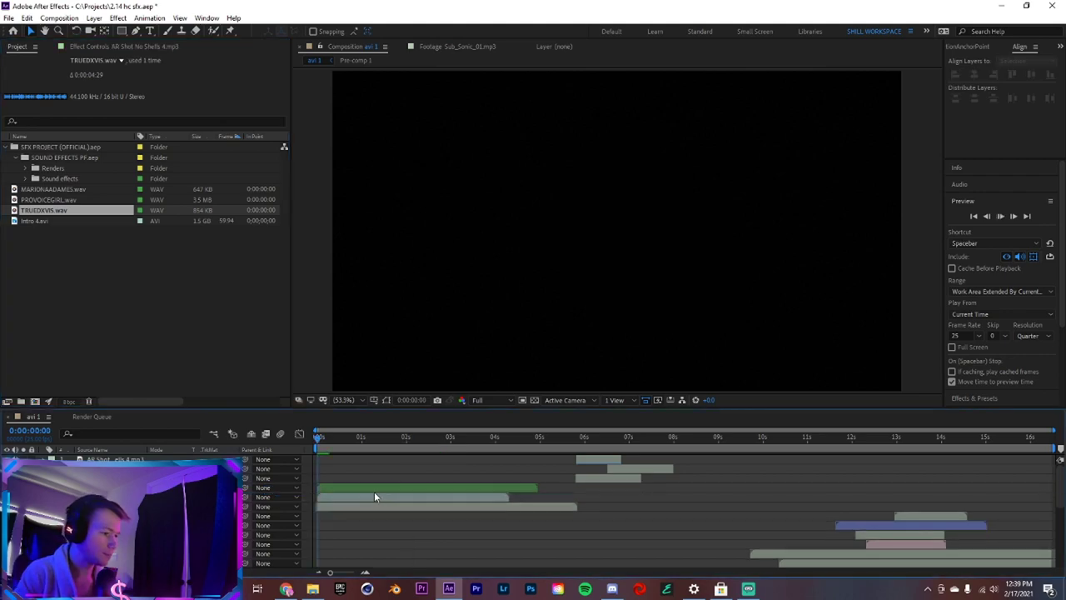
# - Preview the TRUEDXVIS tag, then apply the reverb muffle pass_shill preset to its layer
pyautogui.press('space')
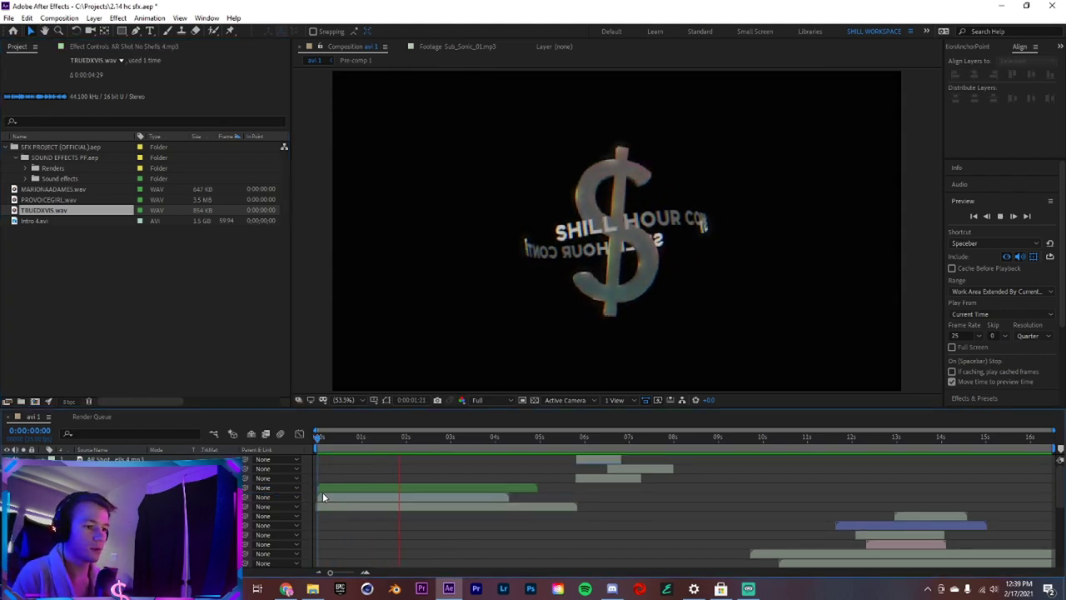
pyautogui.click(386, 438)
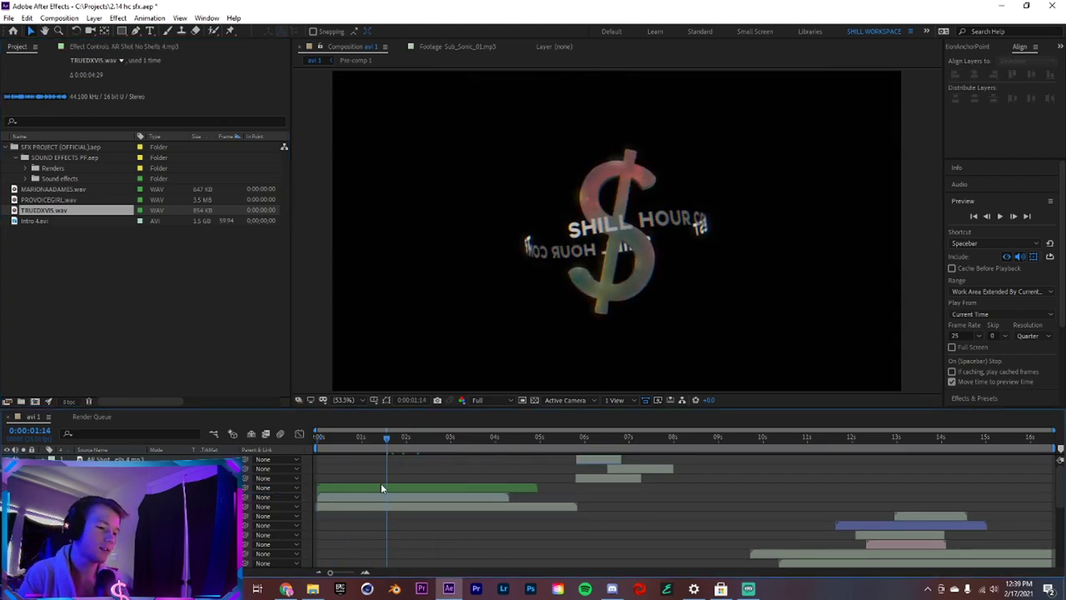
pyautogui.click(381, 488)
pyautogui.hotkey('ctrl', 'space')
pyautogui.write('reverb')
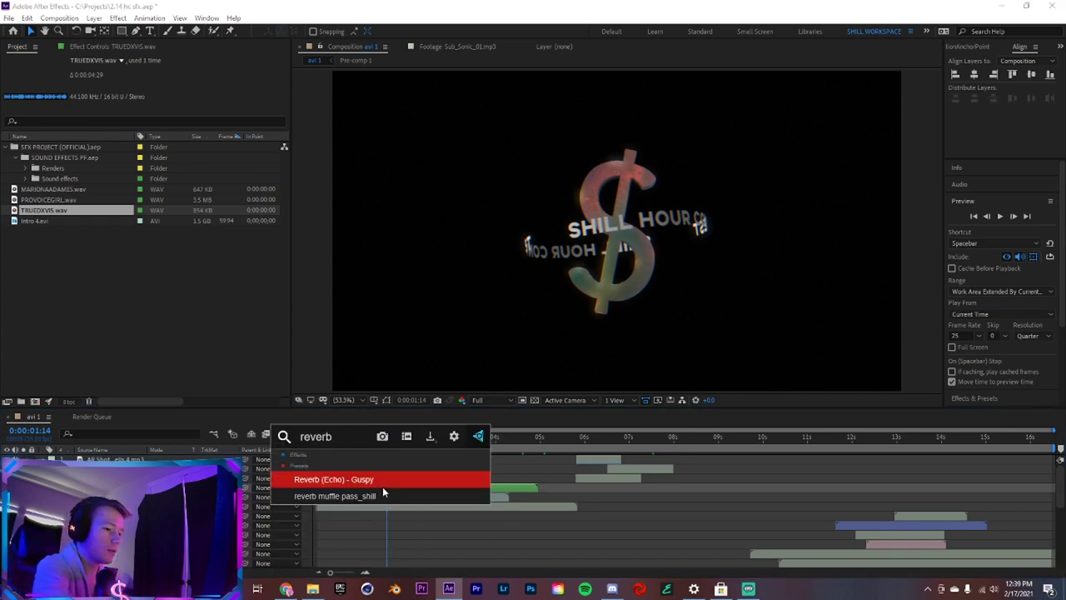
pyautogui.click(382, 495)
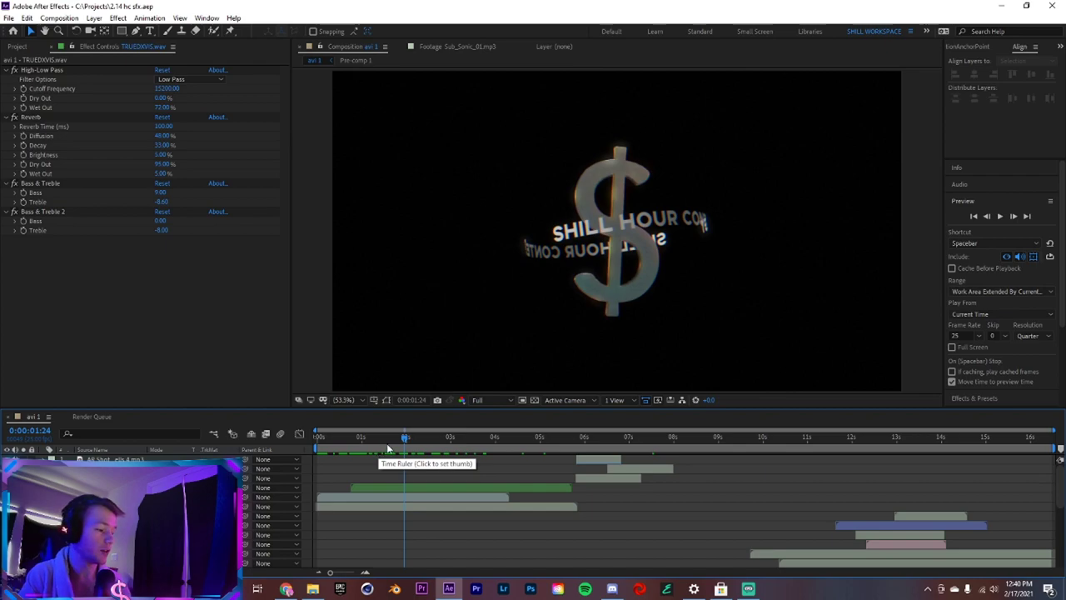
# - Replay the intro from the beginning with the reverbed TRUEDXVIS tag
pyautogui.moveTo(375, 451); pyautogui.dragTo(314, 465)
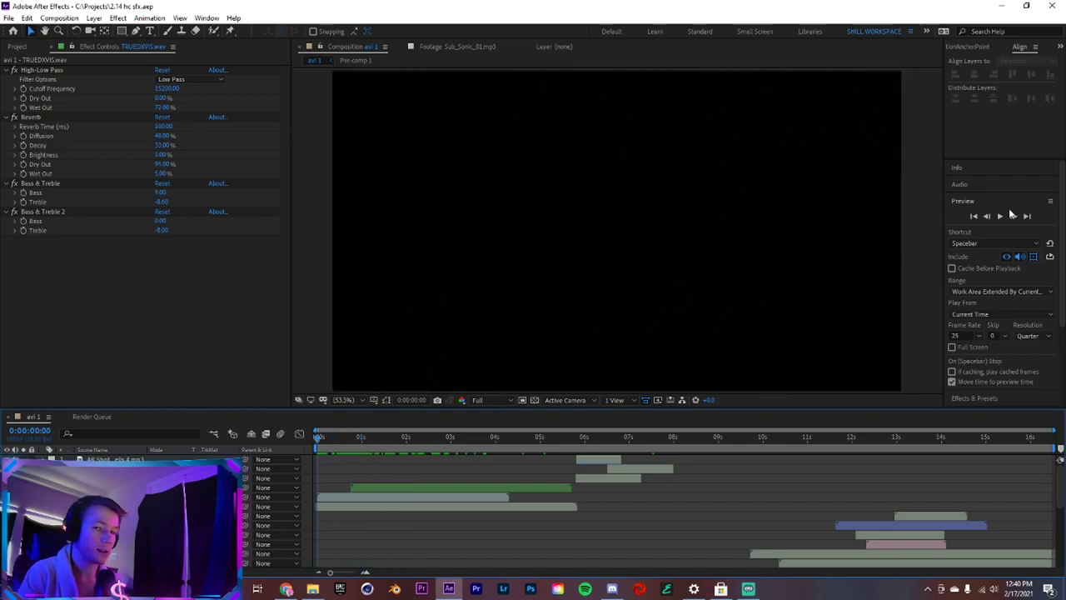
pyautogui.click(1003, 220)
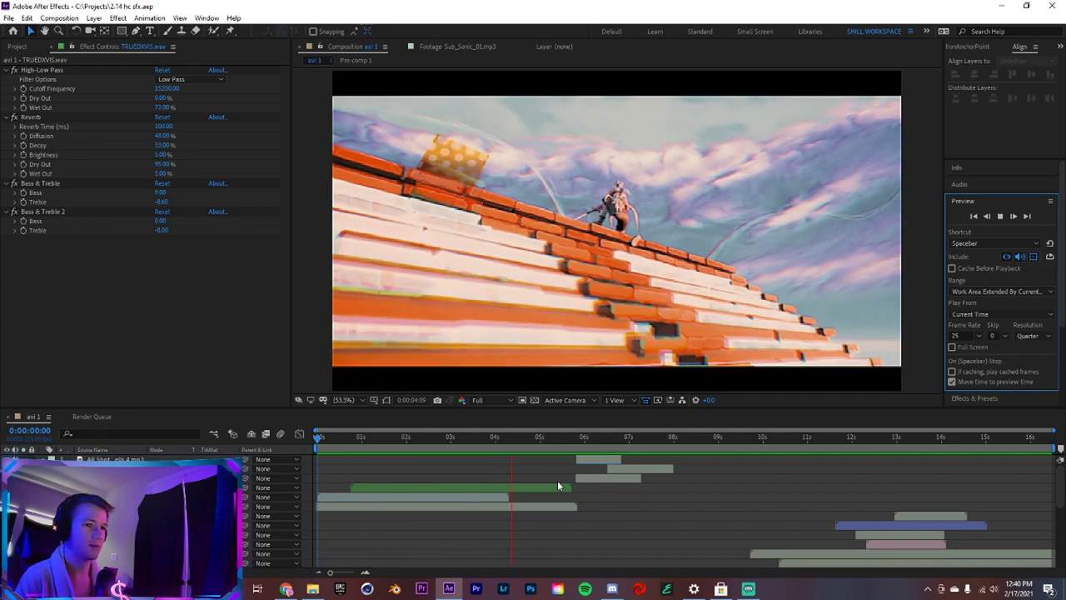
pyautogui.press('space')
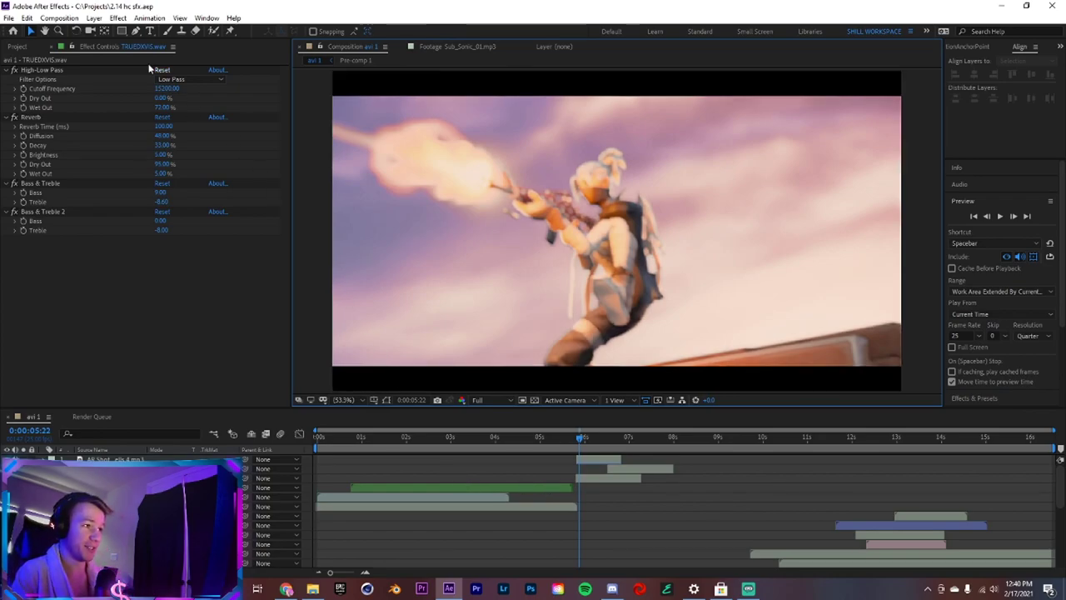
pyautogui.click(16, 46)
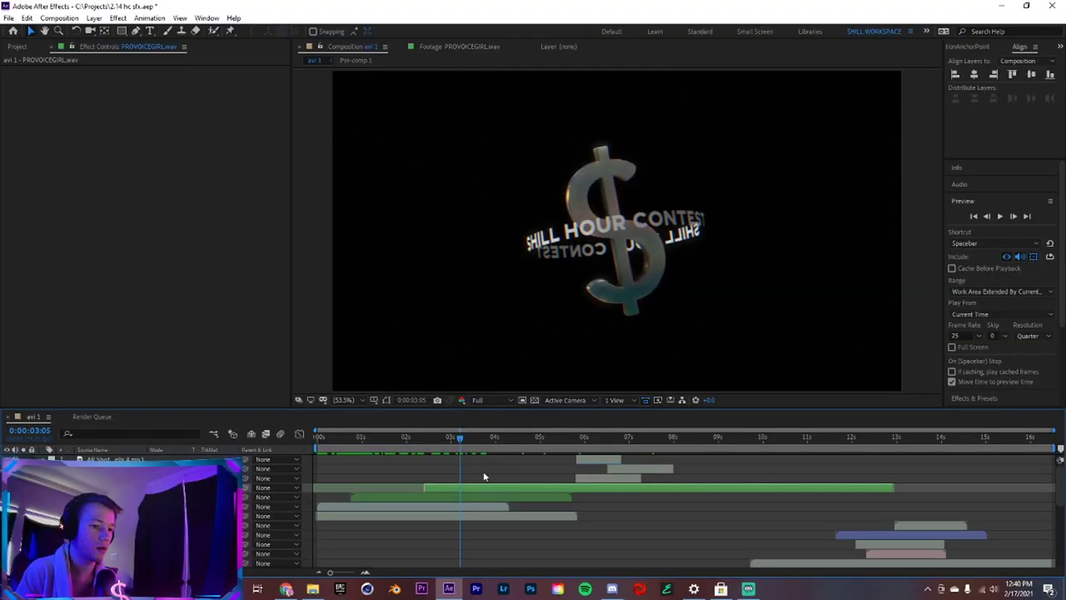
# - Give the PROVOICEGIRL layer the low-pass, reverb and bass & treble stack, then preview the intro
pyautogui.click(427, 438)
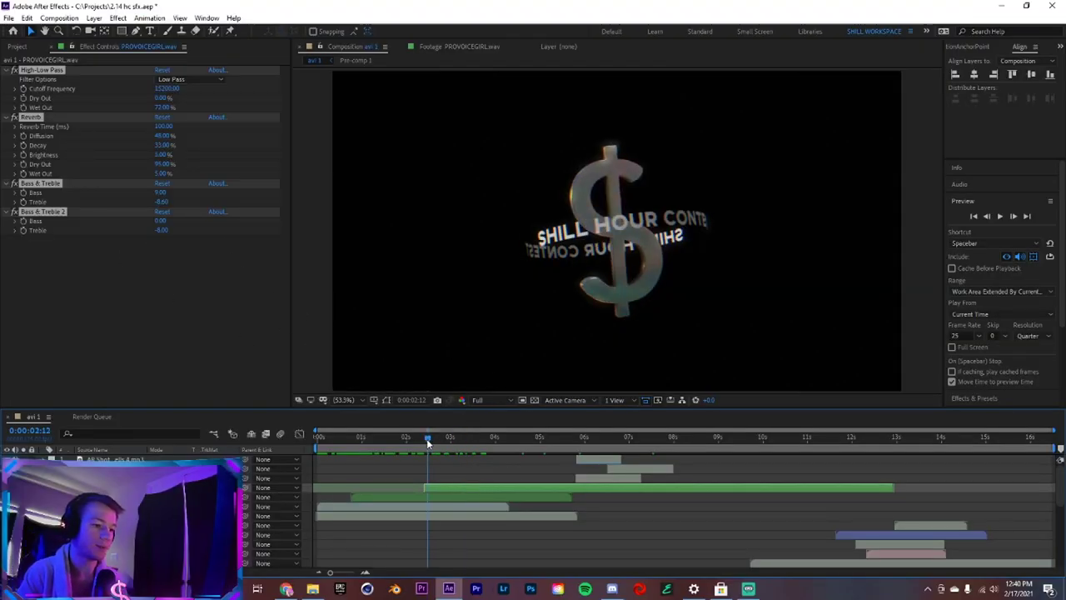
pyautogui.press('space')
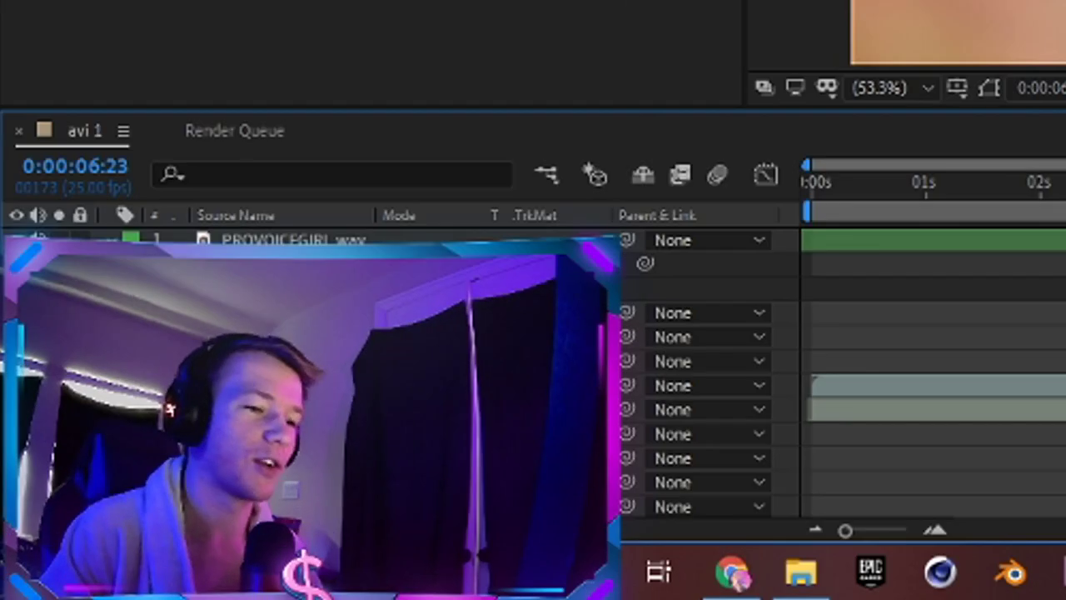
pyautogui.press('space')
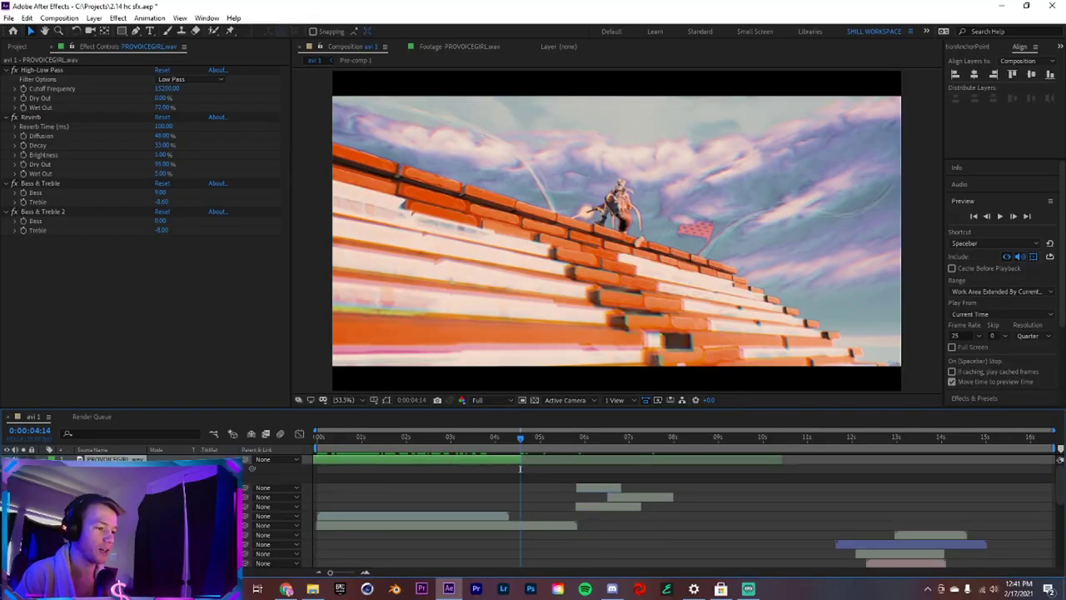
pyautogui.press('Home')
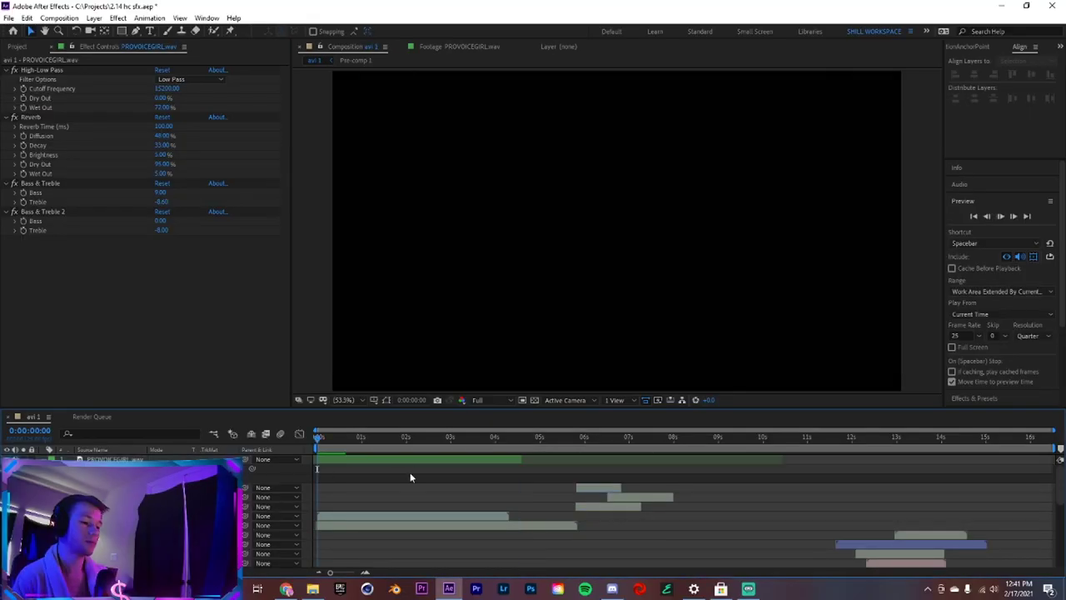
pyautogui.press('space')
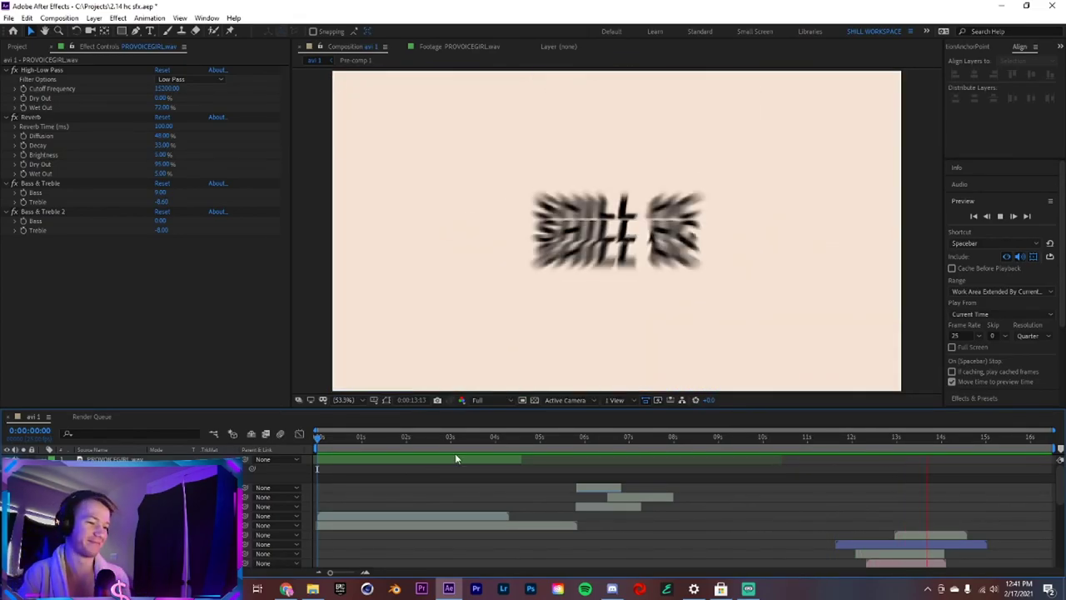
pyautogui.press('space')
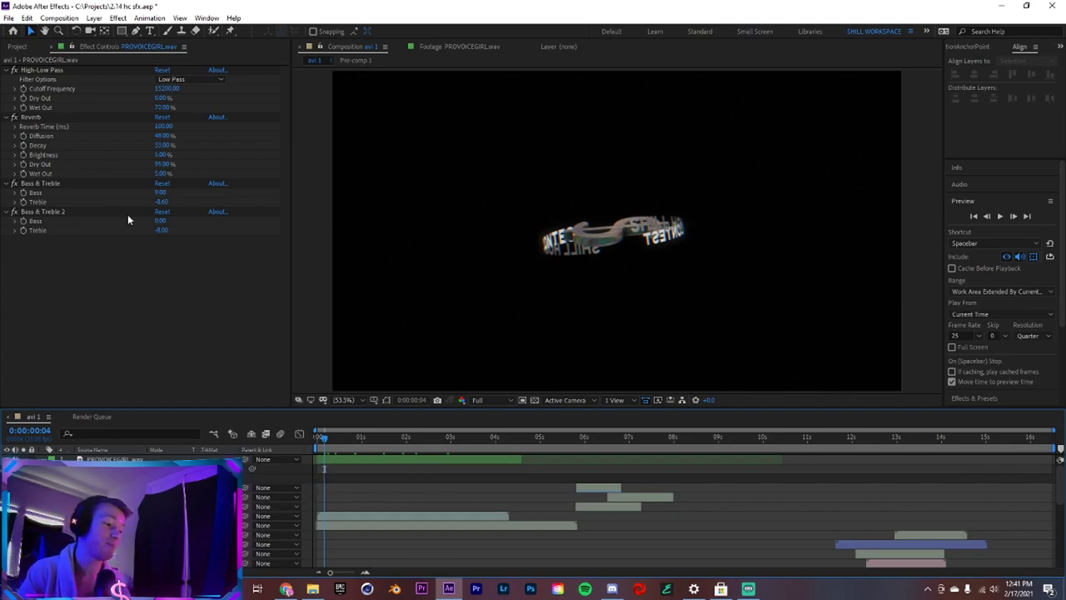
pyautogui.click(16, 46)
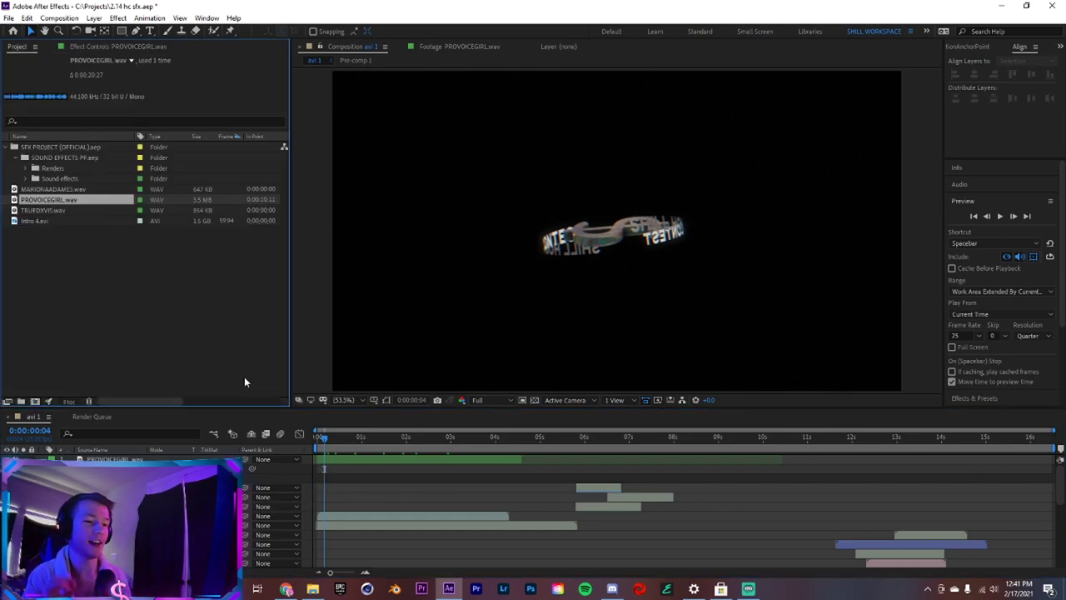